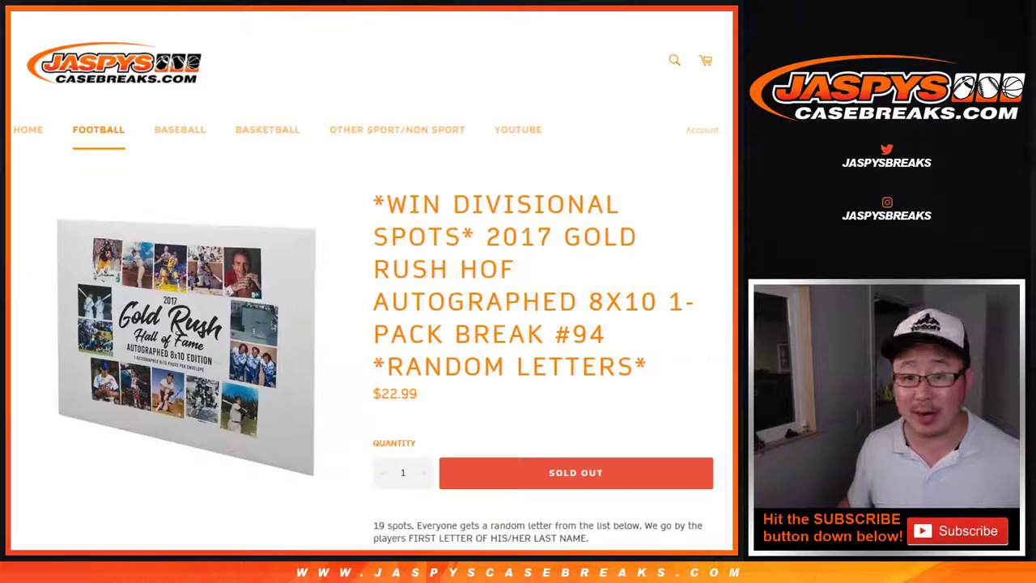
# Scroll the product page and highlight the free-spot note and the product title.
pyautogui.scroll(-4, 373, 324)
pyautogui.scroll(-4, 373, 324)
pyautogui.scroll(-3, 373, 324)
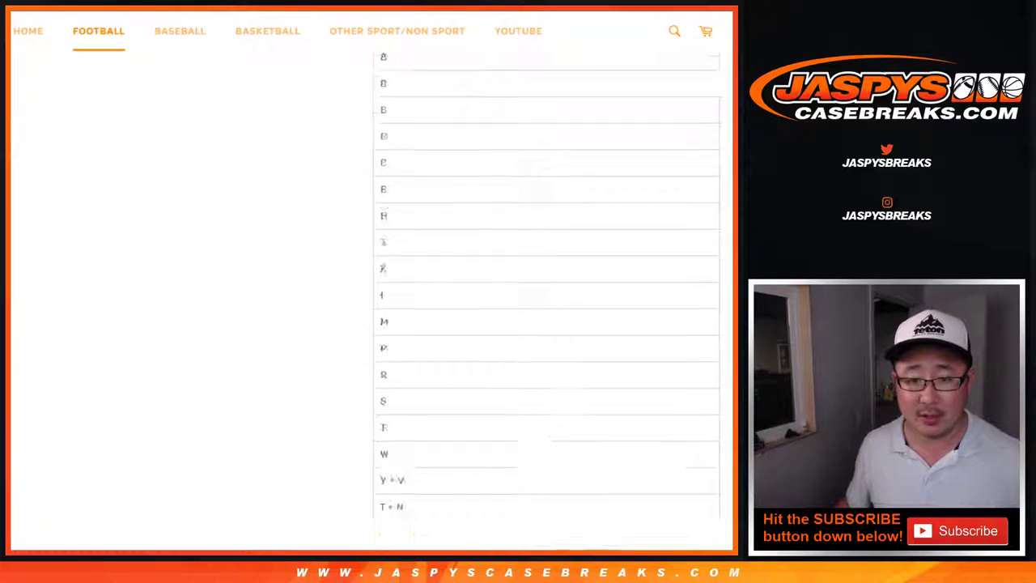
pyautogui.scroll(-3, 372, 324)
pyautogui.scroll(-3, 546, 303)
pyautogui.scroll(3, 547, 302)
pyautogui.scroll(2, 546, 302)
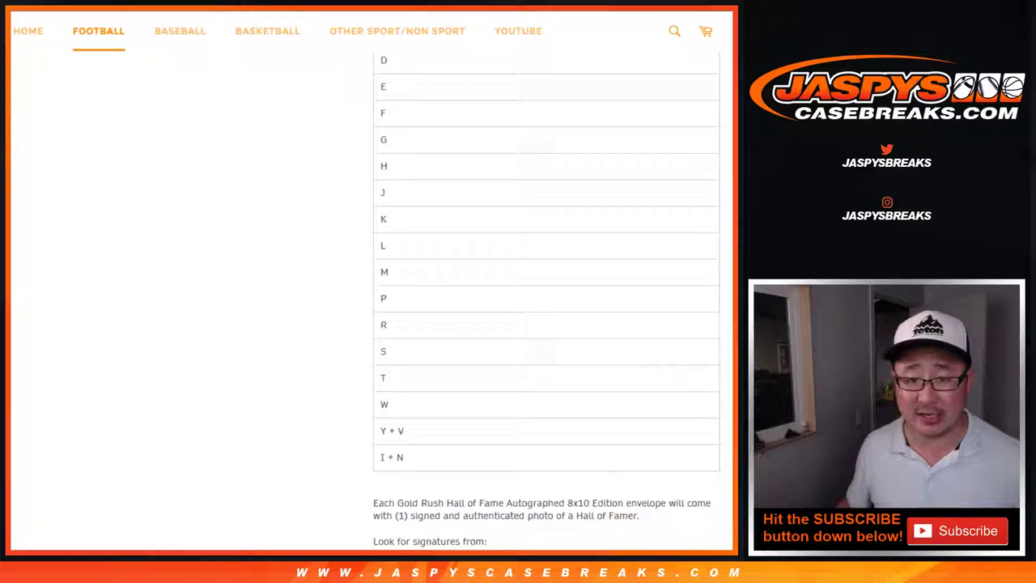
pyautogui.scroll(2, 546, 302)
pyautogui.scroll(1, 546, 302)
pyautogui.scroll(1, 547, 302)
pyautogui.scroll(3, 546, 302)
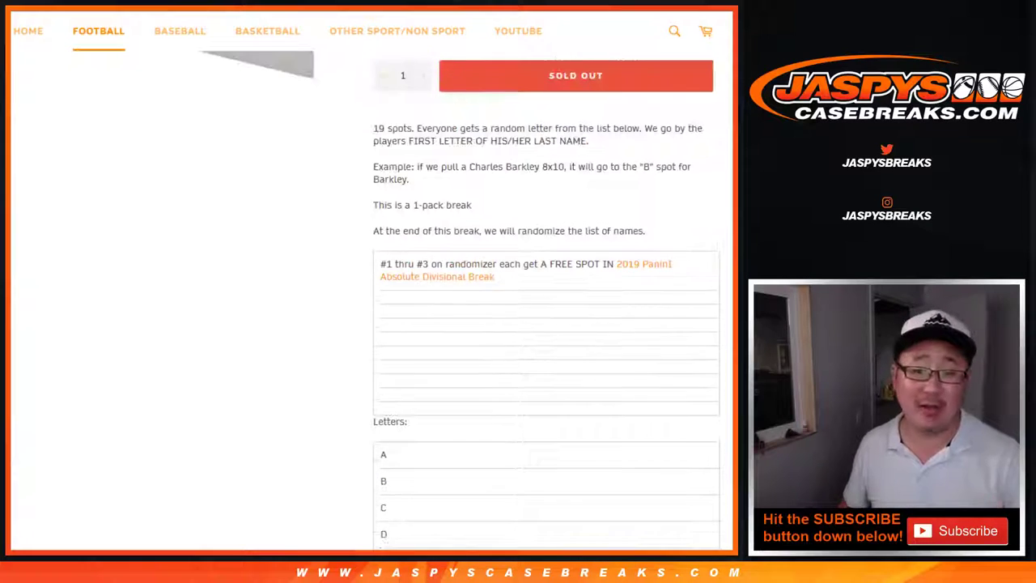
pyautogui.scroll(1, 547, 302)
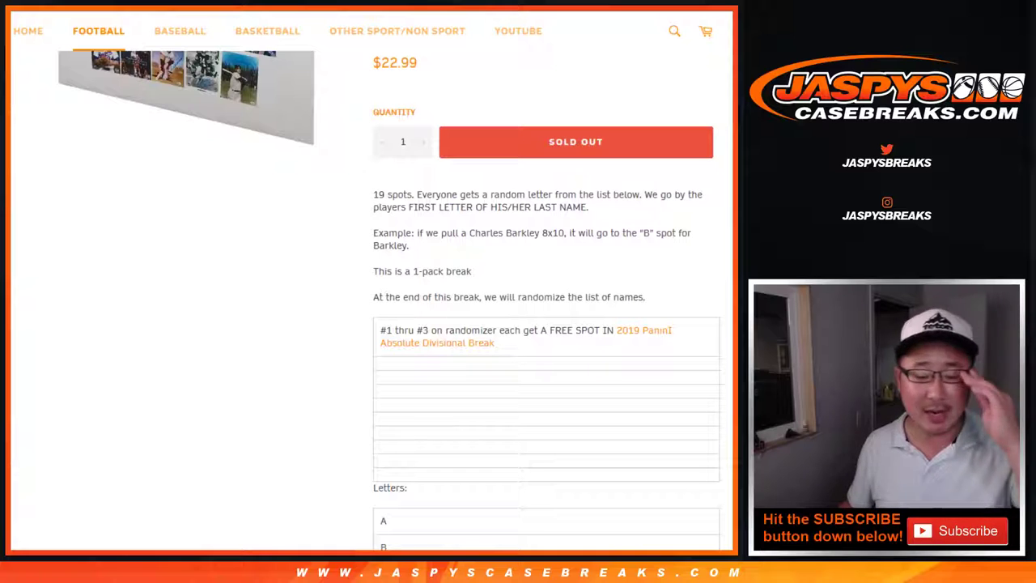
pyautogui.moveTo(381, 331); pyautogui.dragTo(437, 331)
pyautogui.moveTo(620, 330); pyautogui.dragTo(495, 343)
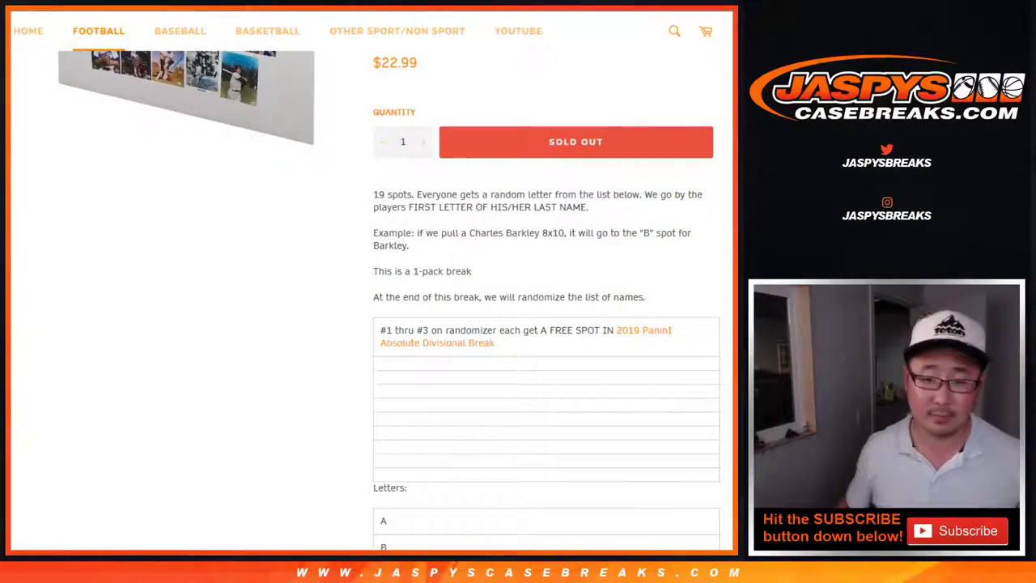
pyautogui.scroll(5, 373, 283)
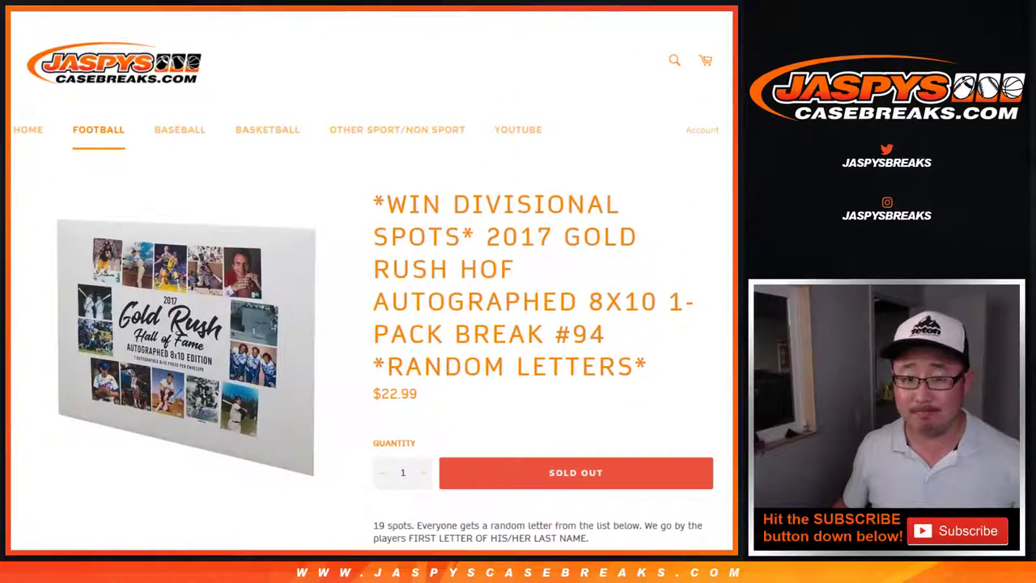
pyautogui.moveTo(387, 204); pyautogui.dragTo(445, 236)
# Cycle through the randomizer tabs and roll the two dice on the Dice Roller.
pyautogui.hotkey('ctrl', 'Tab')
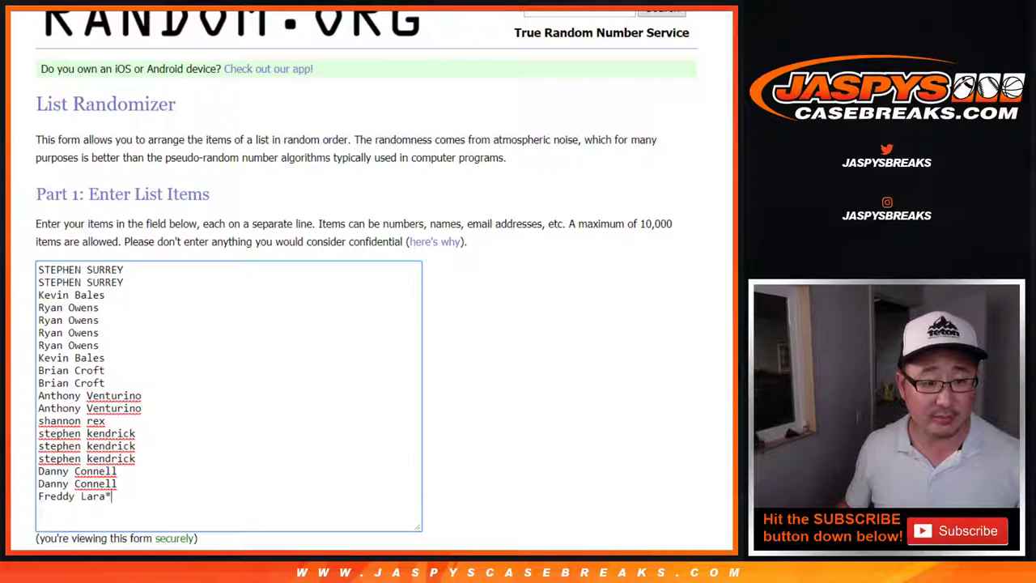
pyautogui.hotkey('ctrl', 'Tab')
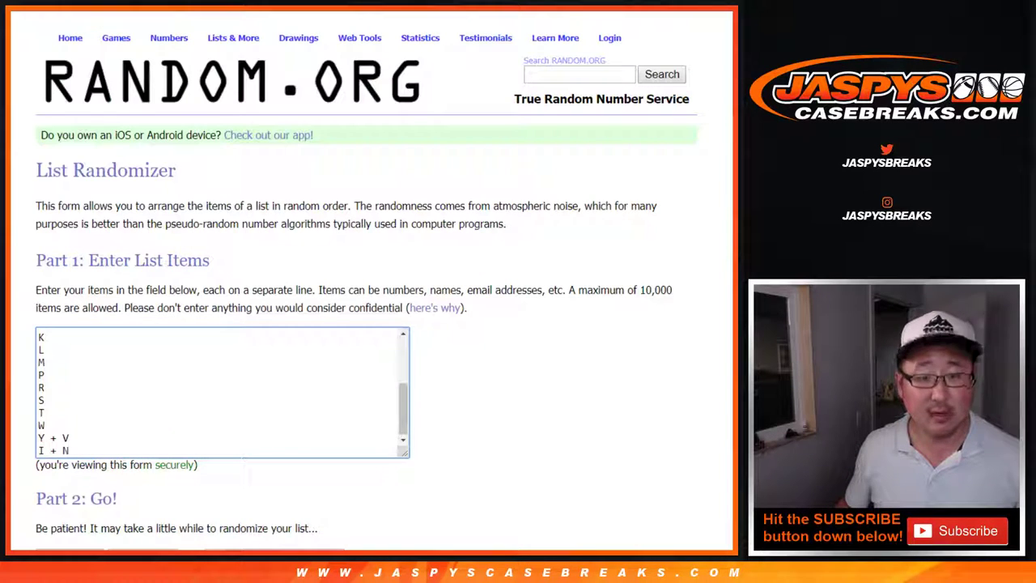
pyautogui.hotkey('ctrl', 'Tab')
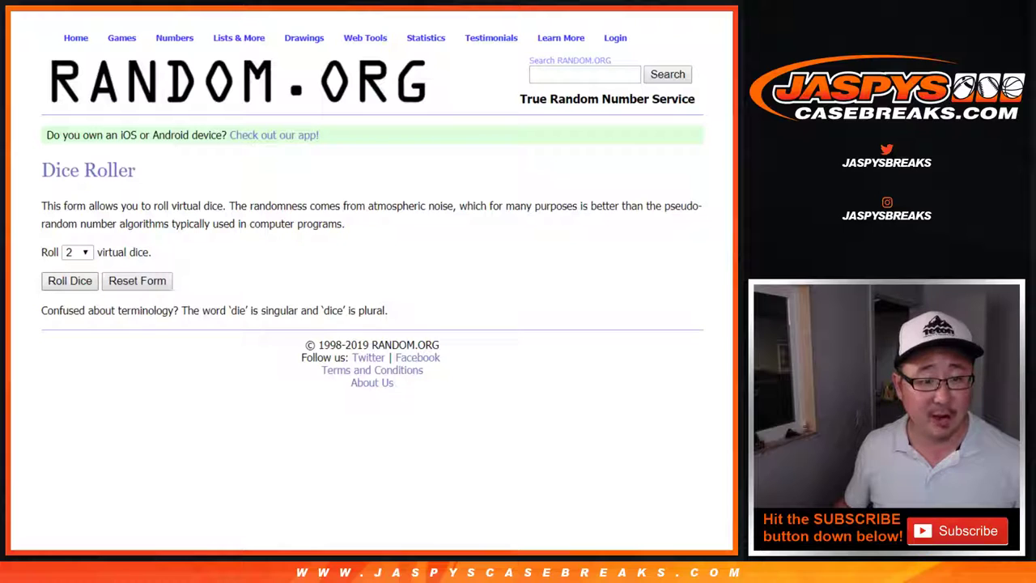
pyautogui.press('Return')
pyautogui.hotkey('ctrl', 'Tab')
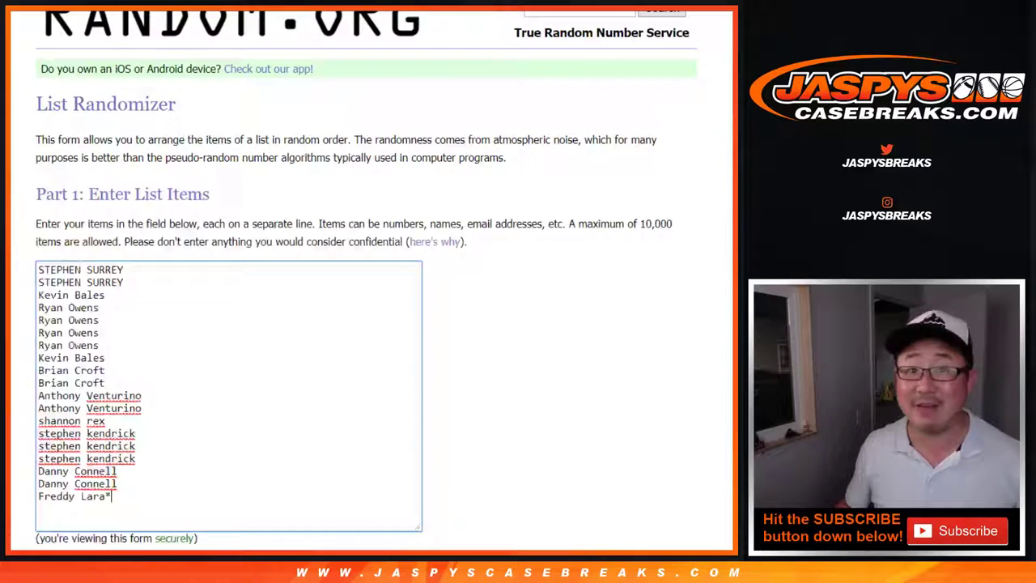
# Randomize the 19 buyer names ten times in the List Randomizer.
pyautogui.scroll(-2, 364, 292)
pyautogui.press('Tab')
pyautogui.press('Return')
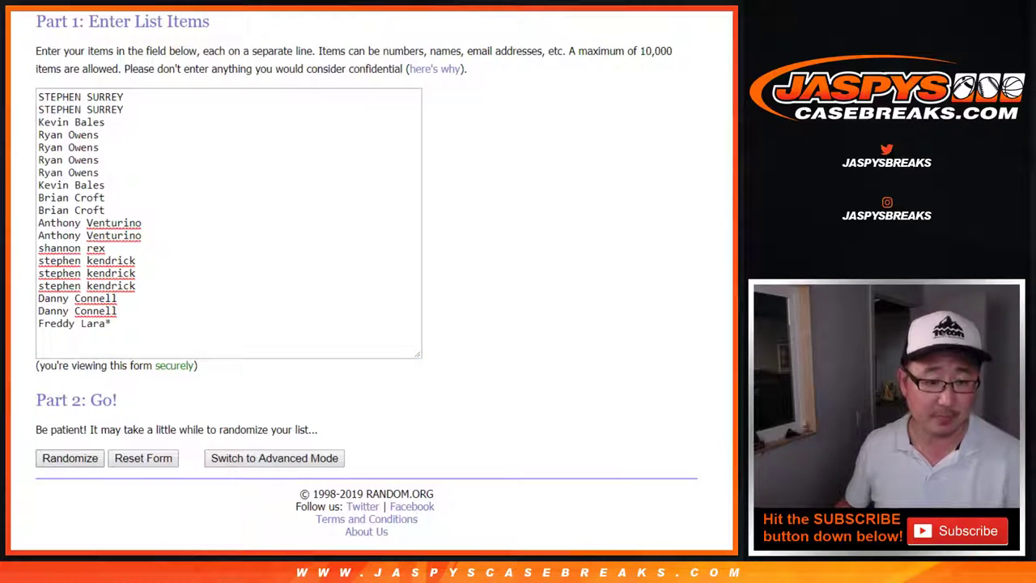
pyautogui.press('Return')
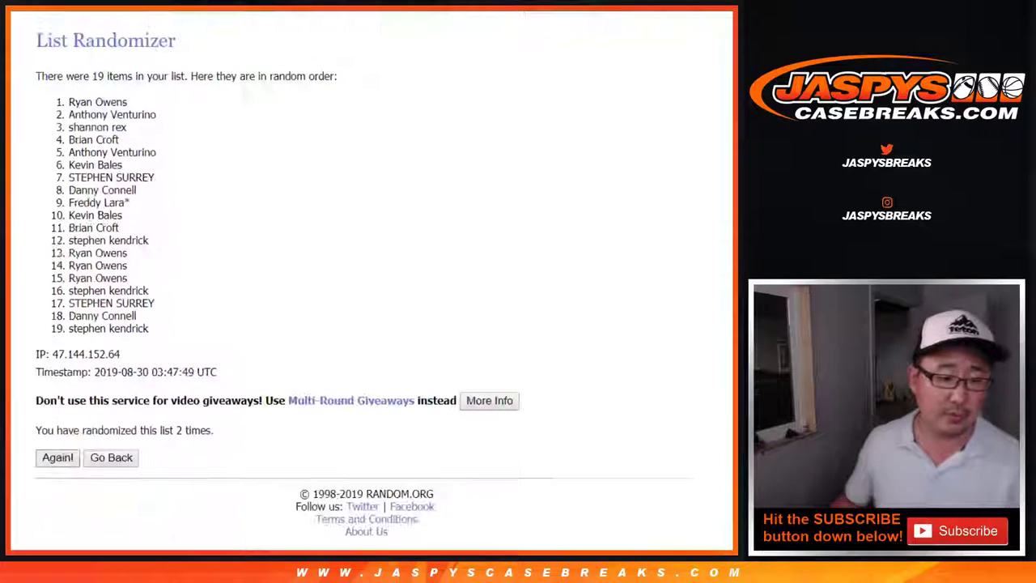
pyautogui.press('Return')
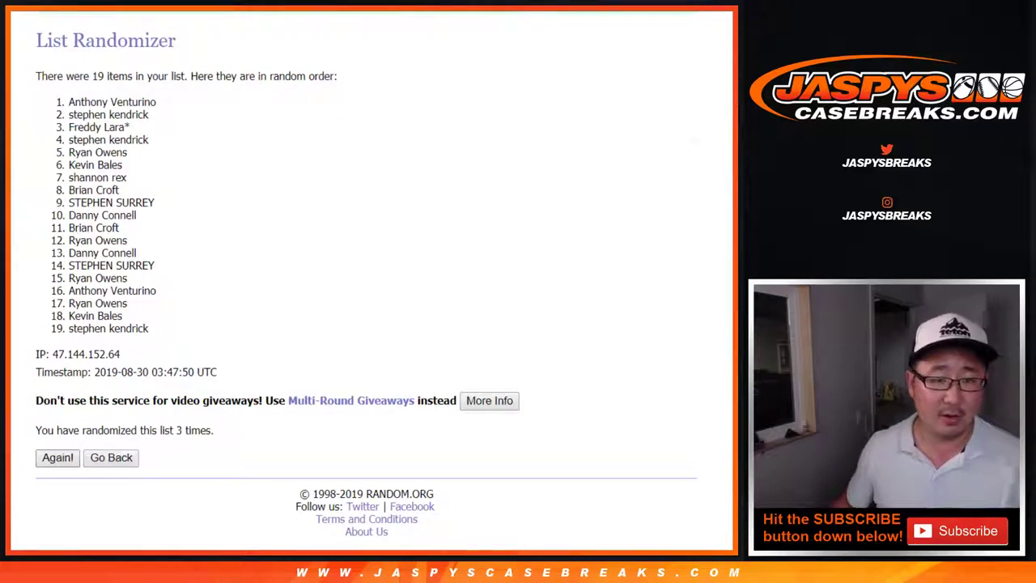
pyautogui.press('Return')
pyautogui.press('Return')
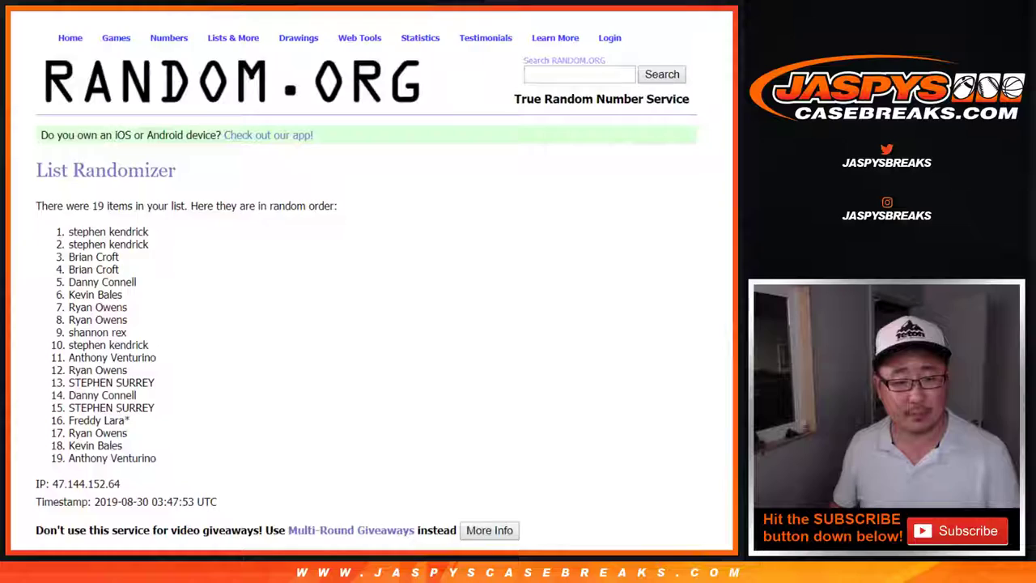
pyautogui.press('Return')
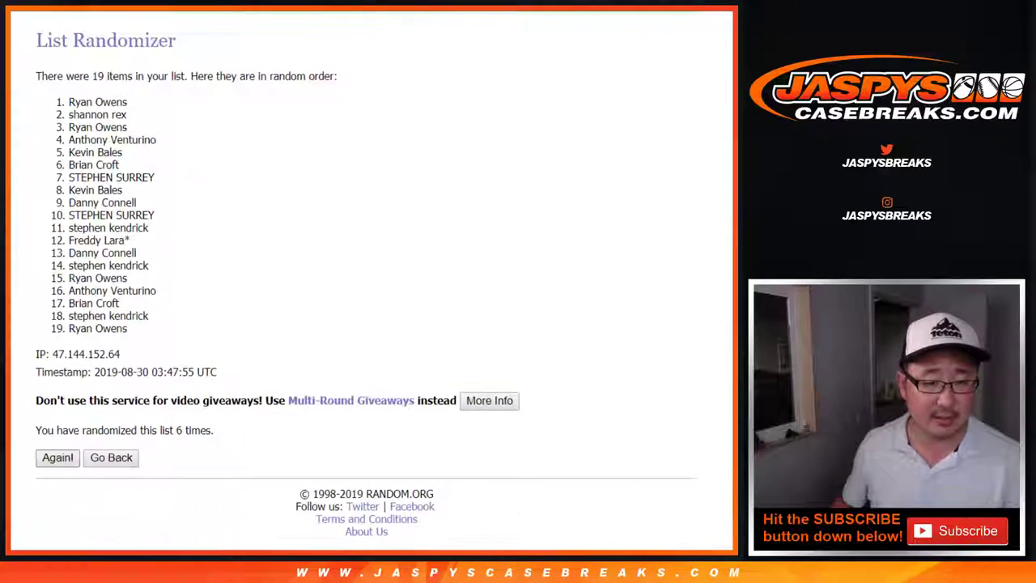
pyautogui.press('Return')
pyautogui.press('Return')
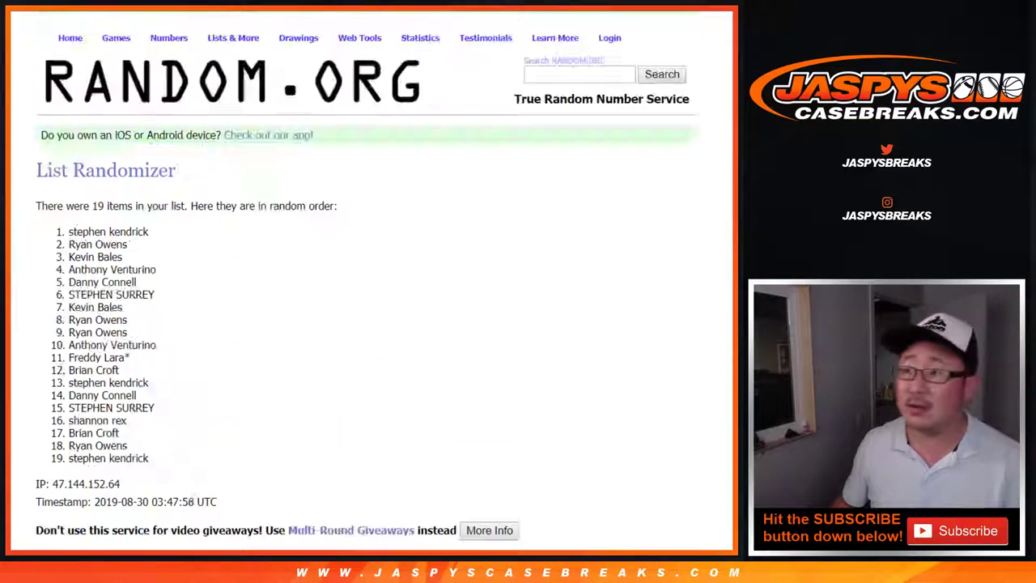
pyautogui.press('Return')
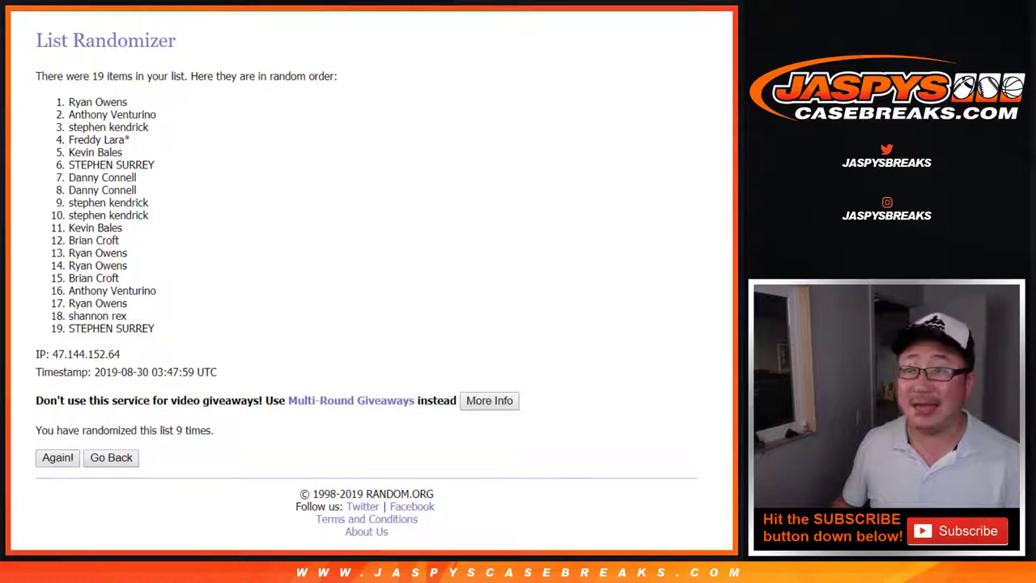
pyautogui.press('Return')
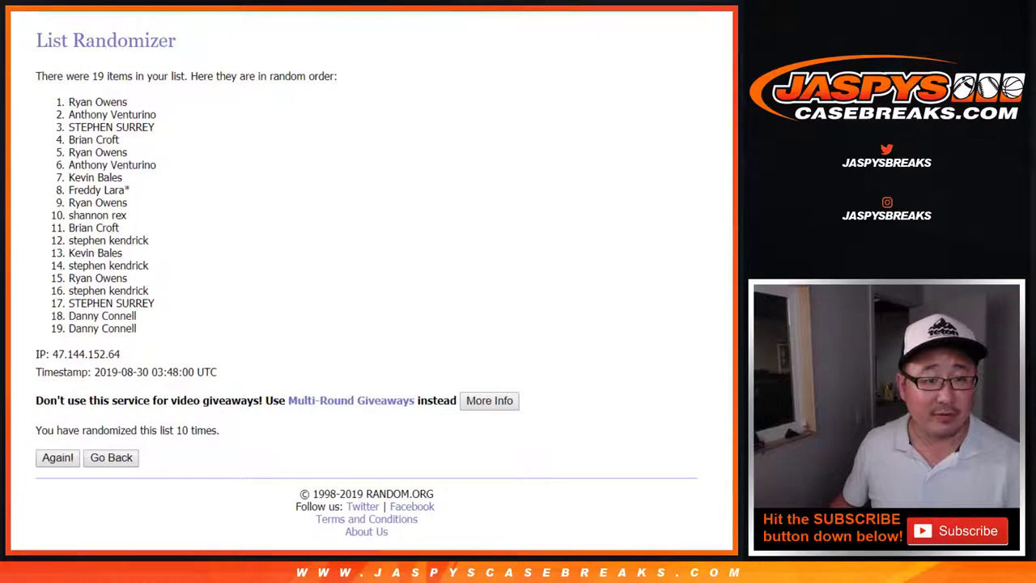
# Copy the randomized 19-name list and bring up the buyers spreadsheet.
pyautogui.moveTo(92, 127)
pyautogui.mouseDown()
pyautogui.moveTo(154, 303)
pyautogui.moveTo(138, 328)
pyautogui.mouseUp()
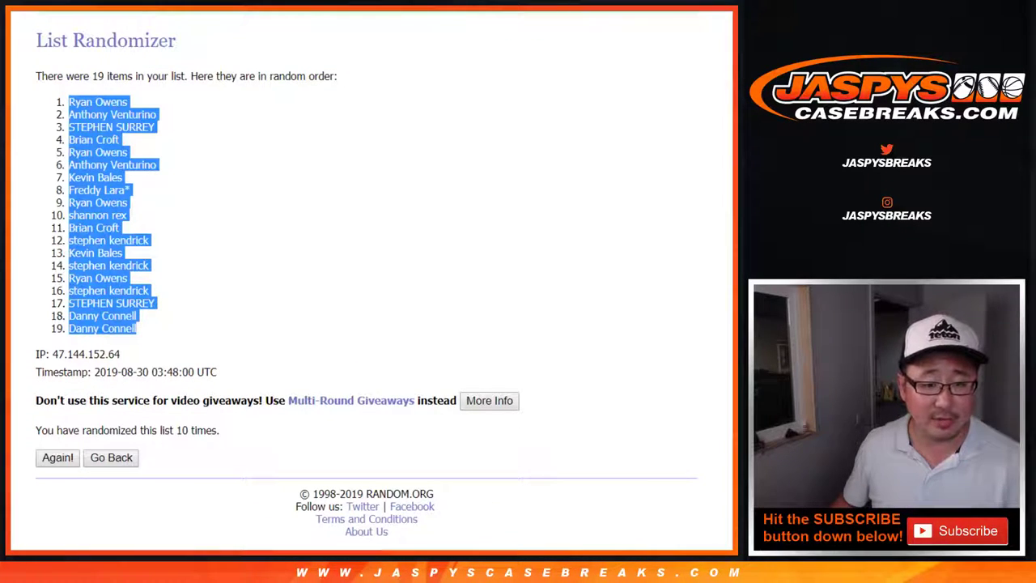
pyautogui.hotkey('ctrl', 'c')
pyautogui.hotkey('alt', 'Tab')
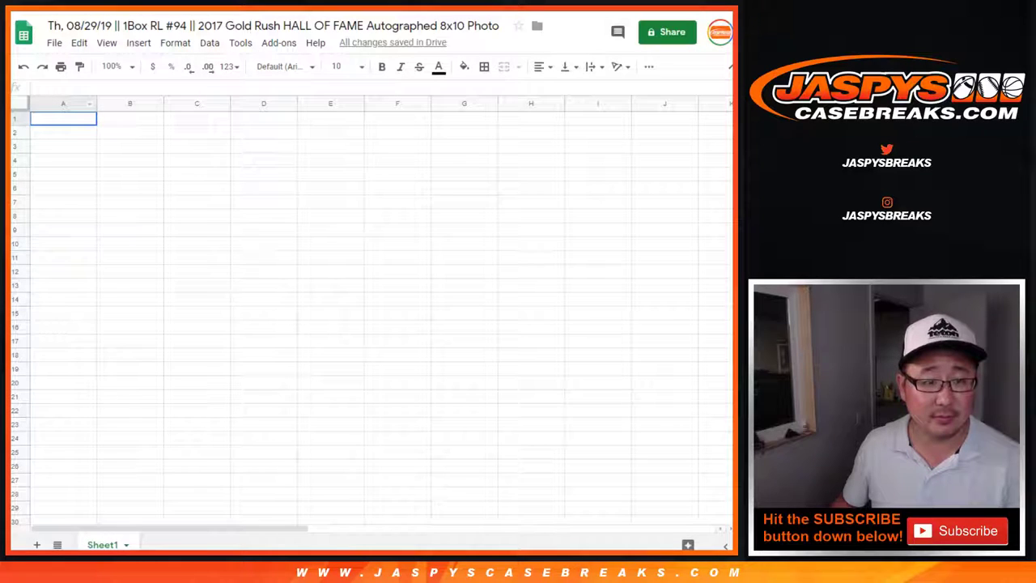
# Paste the buyer names into column A and return to the 19-item letter list randomizer.
pyautogui.rightClick(64, 118)
pyautogui.click(105, 123)
pyautogui.hotkey('alt', 'Tab')
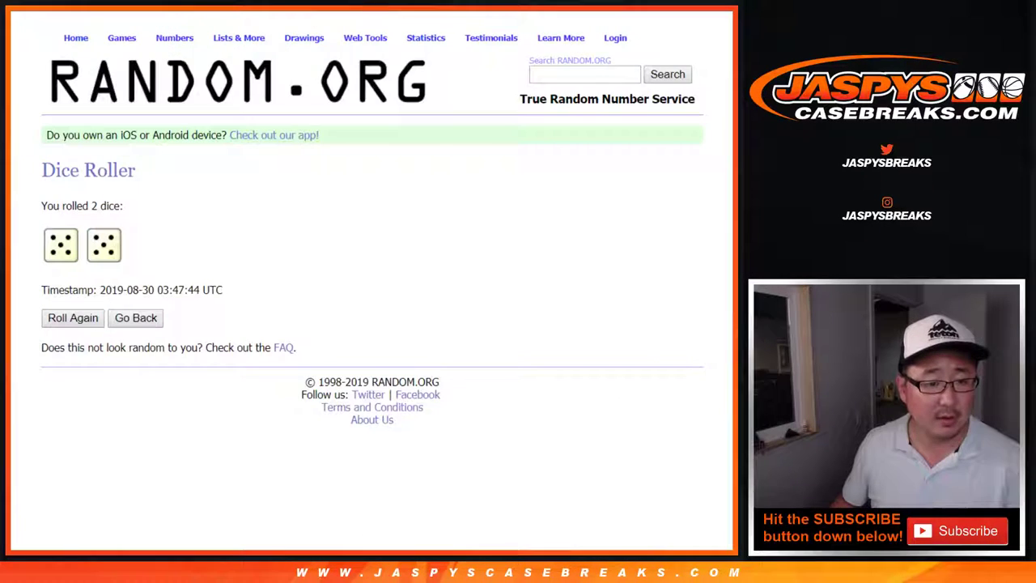
pyautogui.hotkey('ctrl', 'Tab')
pyautogui.hotkey('alt', 'Left')
pyautogui.scroll(-1, 372, 291)
pyautogui.scroll(-1, 373, 291)
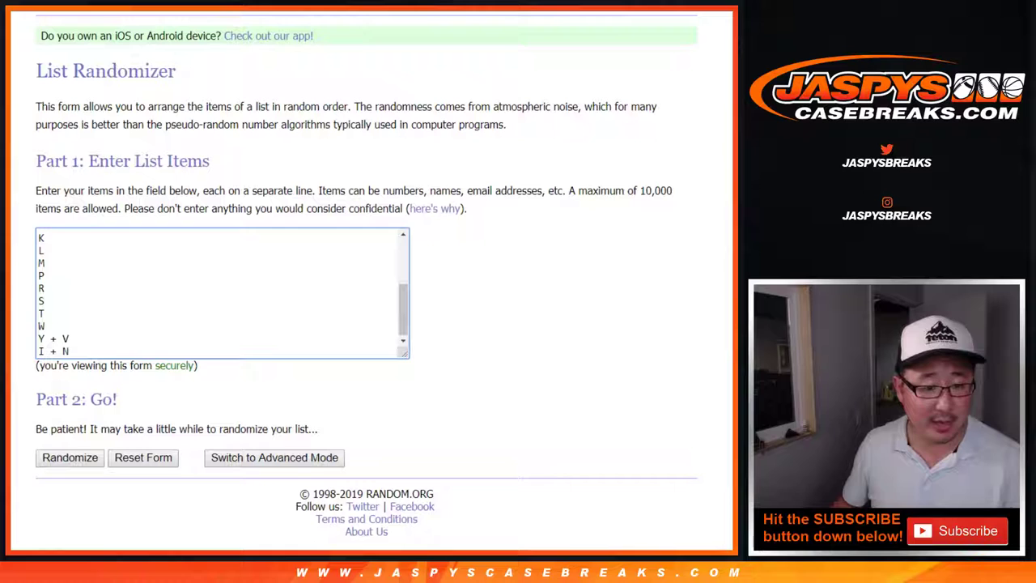
pyautogui.press('Tab')
# Randomize the 19-item letter list six times.
pyautogui.press('Return')
pyautogui.scroll(-2, 373, 292)
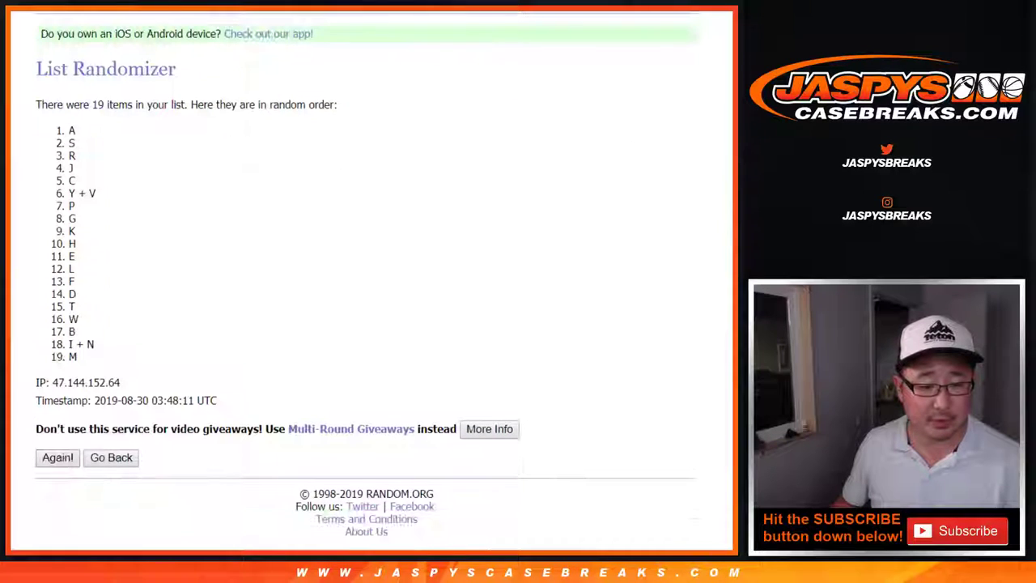
pyautogui.press('Return')
pyautogui.scroll(-1, 373, 292)
pyautogui.press('Return')
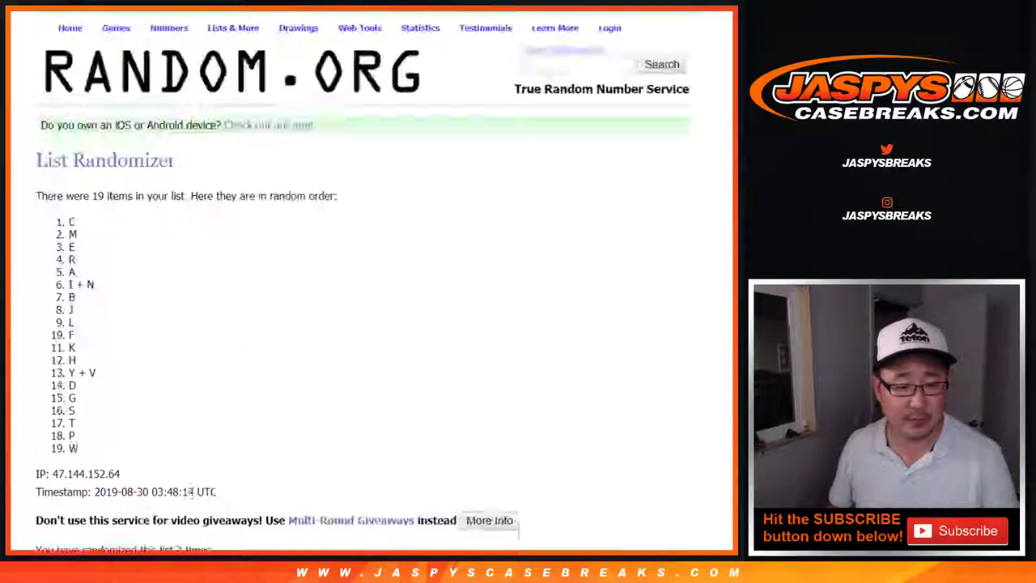
pyautogui.scroll(-1, 372, 291)
pyautogui.press('Return')
pyautogui.scroll(-1, 372, 291)
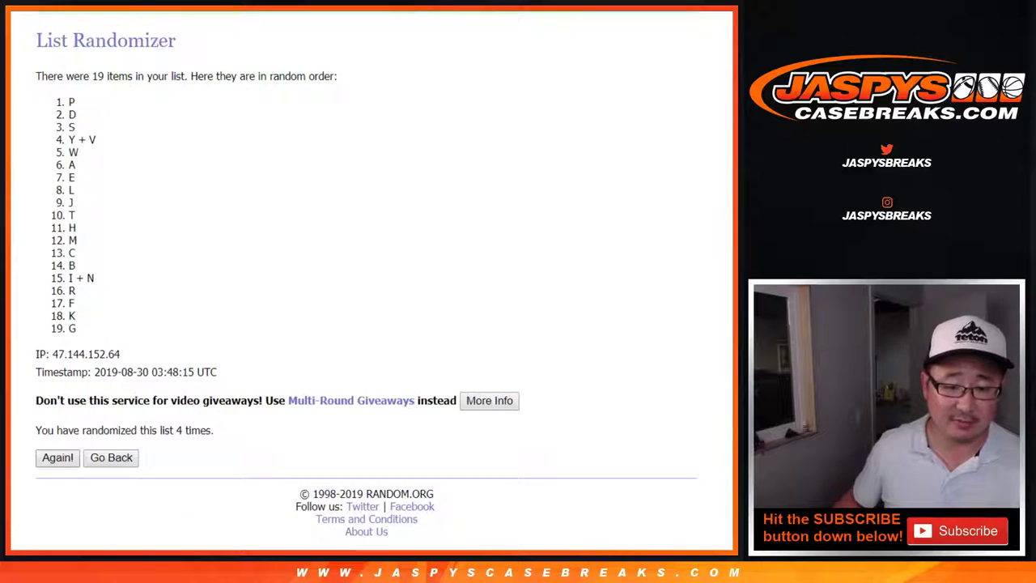
pyautogui.press('Return')
pyautogui.scroll(-2, 373, 291)
pyautogui.press('Return')
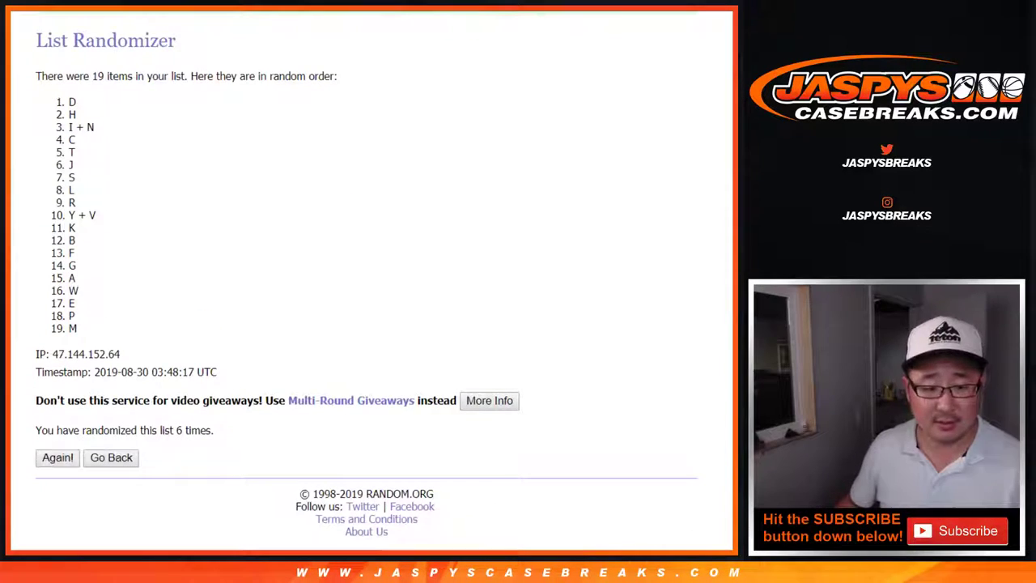
# Randomize the letters four more times, ending K first and P last, and select the list.
pyautogui.press('Return')
pyautogui.scroll(-2, 372, 292)
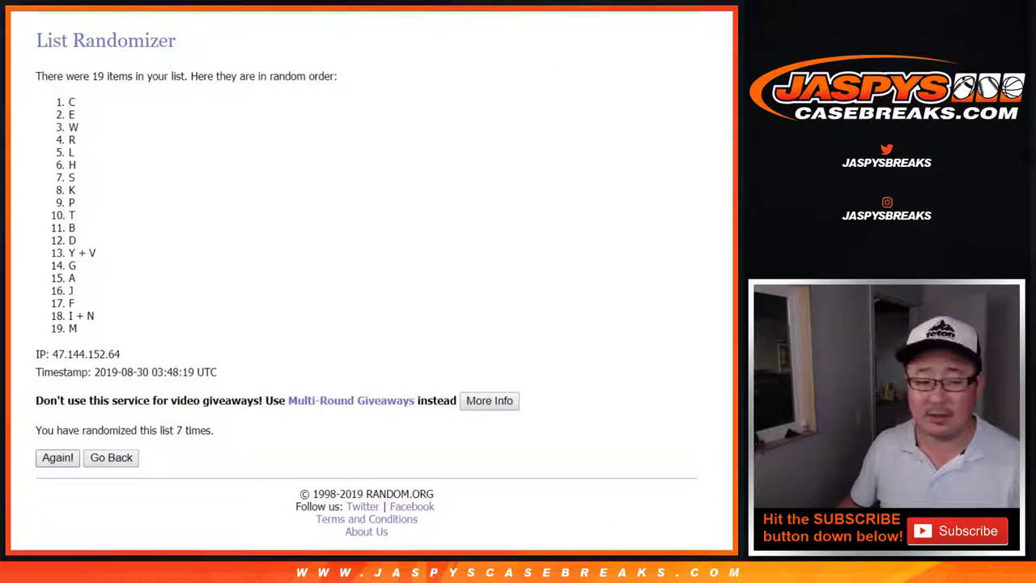
pyautogui.press('Return')
pyautogui.scroll(-2, 373, 291)
pyautogui.press('Return')
pyautogui.scroll(-2, 372, 291)
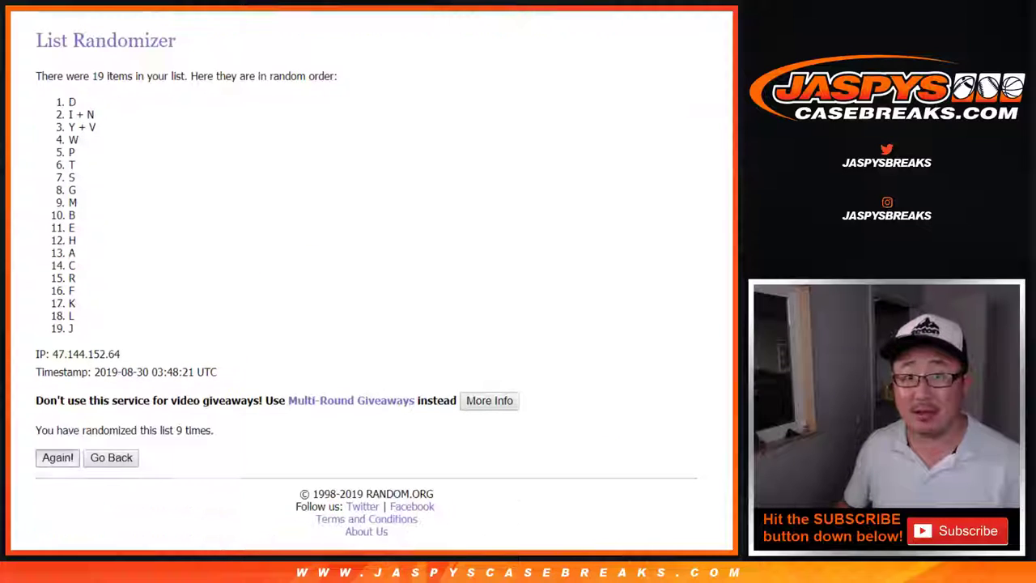
pyautogui.press('Return')
pyautogui.scroll(-2, 372, 291)
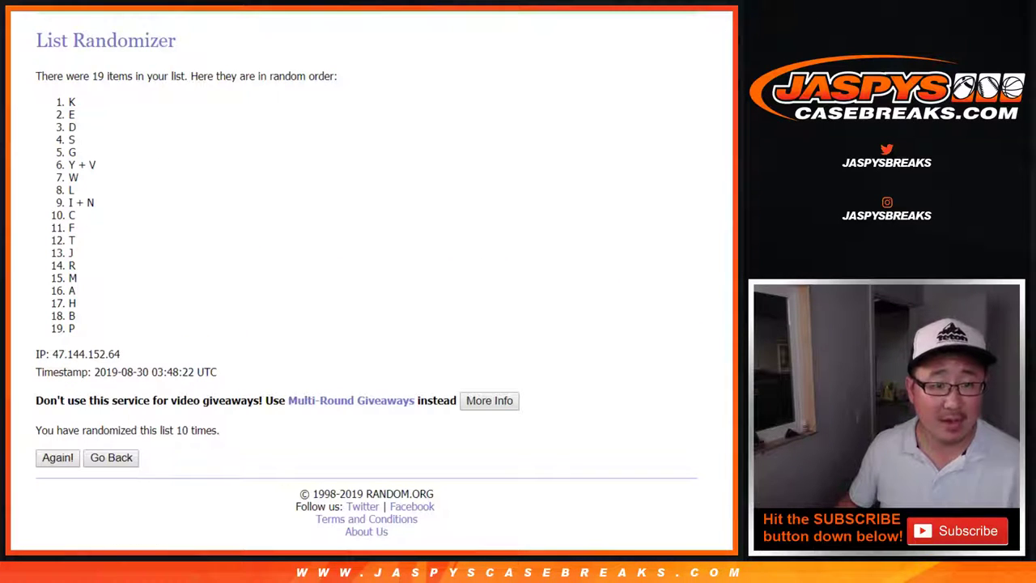
pyautogui.moveTo(73, 128); pyautogui.dragTo(76, 303)
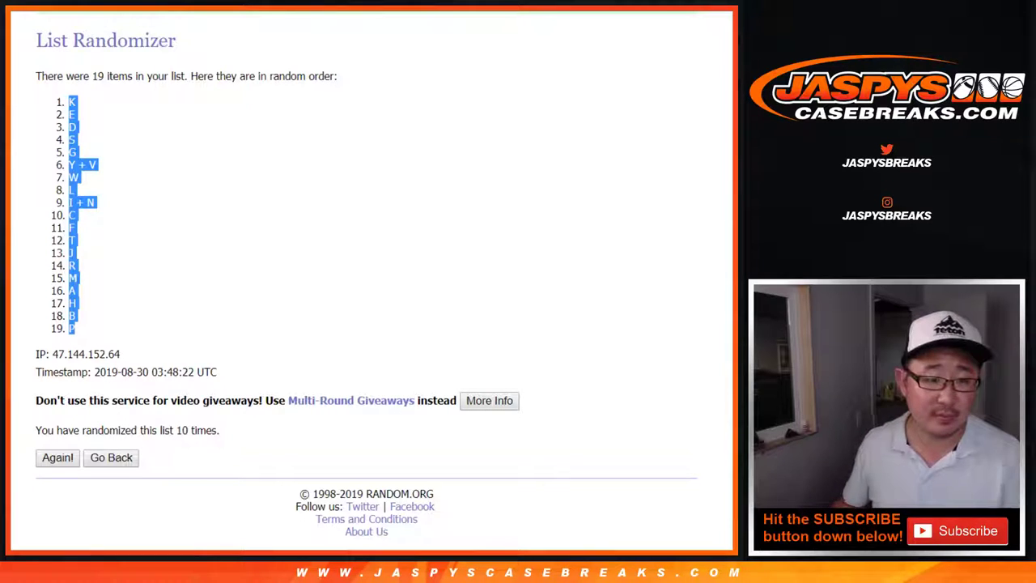
# Paste the randomized letters into B1:B19 beside the buyer names.
pyautogui.hotkey('ctrl', 'Tab')
pyautogui.click(130, 118)
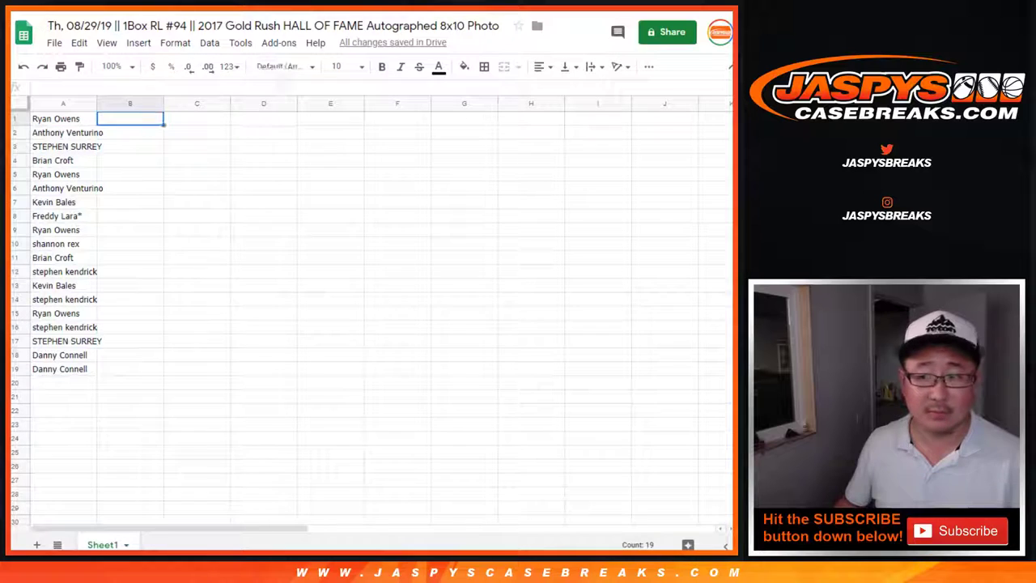
pyautogui.rightClick(144, 118)
pyautogui.click(182, 124)
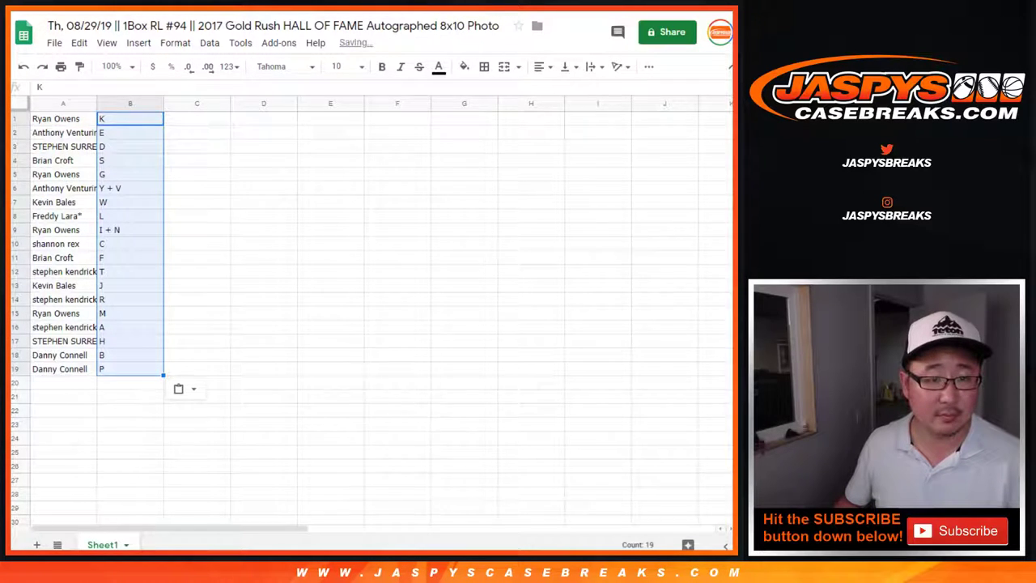
# Set the whole sheet to font size 18, autofit column A, and zoom to 125%.
pyautogui.hotkey('ctrl', 'a')
pyautogui.click(341, 66)
pyautogui.click(340, 259)
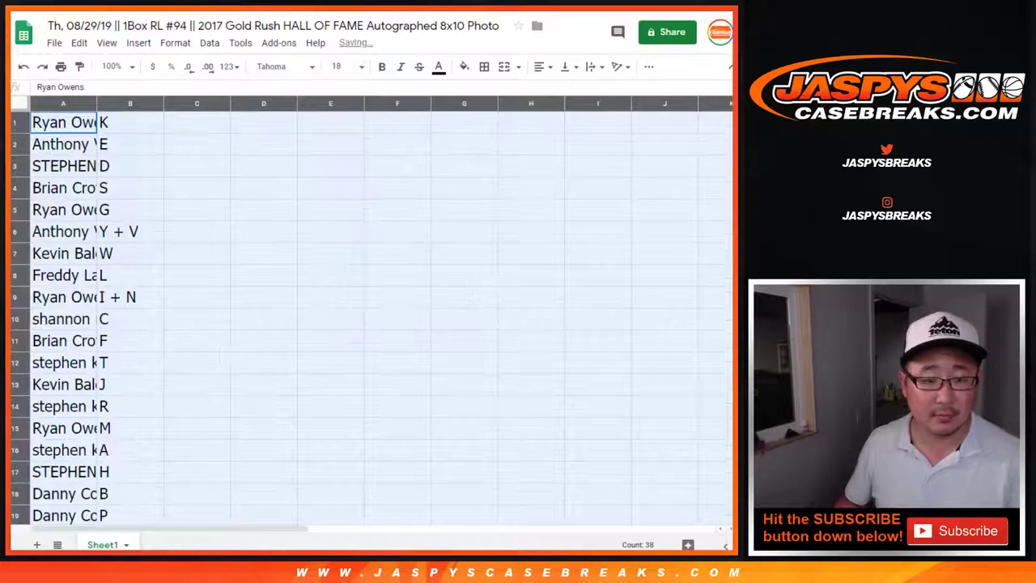
pyautogui.doubleClick(96, 103)
pyautogui.click(114, 67)
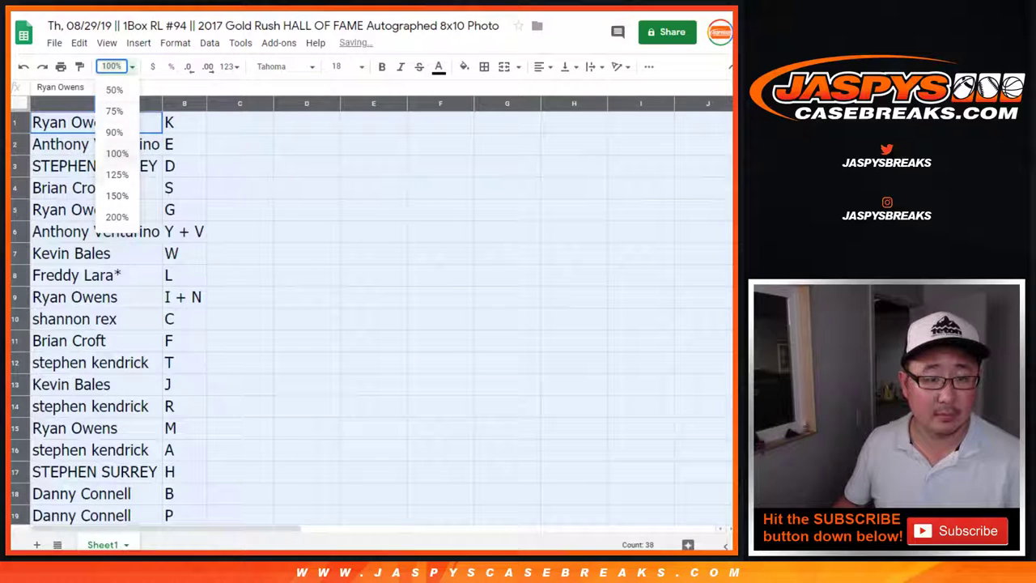
pyautogui.click(116, 171)
# Step down row by row through all 19 buyers to review each assigned letter.
pyautogui.hotkey('shift', 'space')
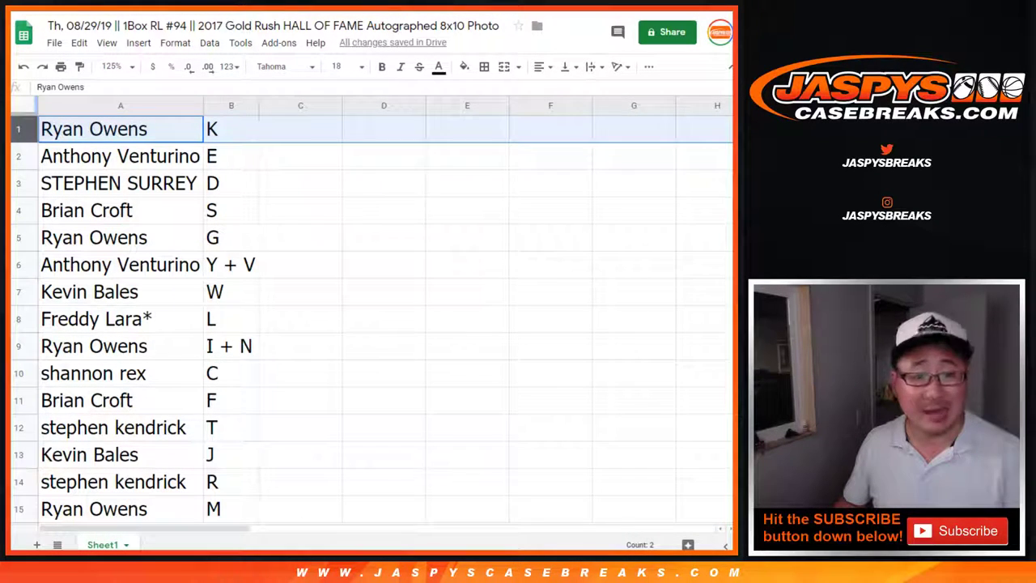
pyautogui.press('Down')
pyautogui.press('Down')
pyautogui.press('Down')
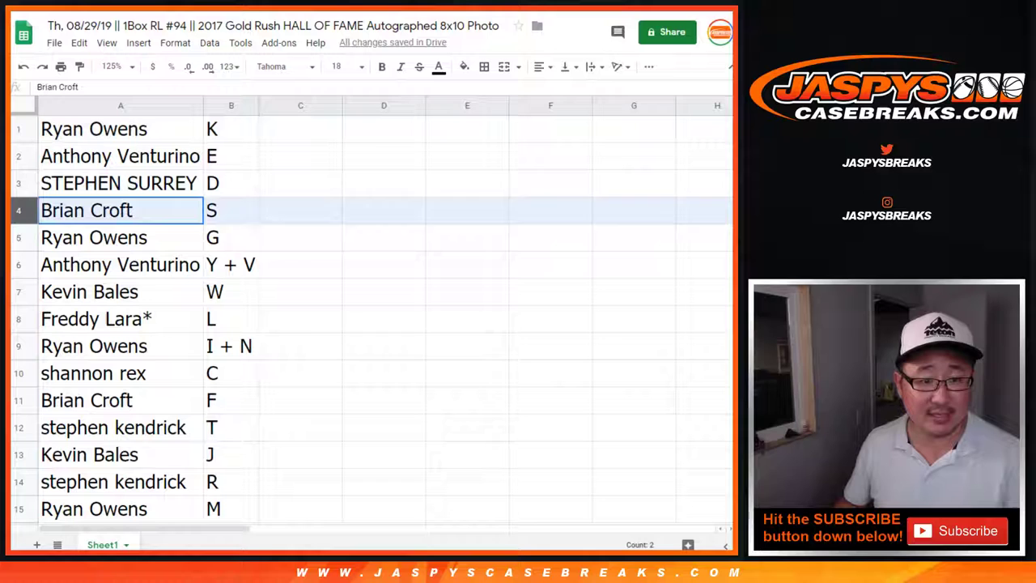
pyautogui.press('Down')
pyautogui.press('Down')
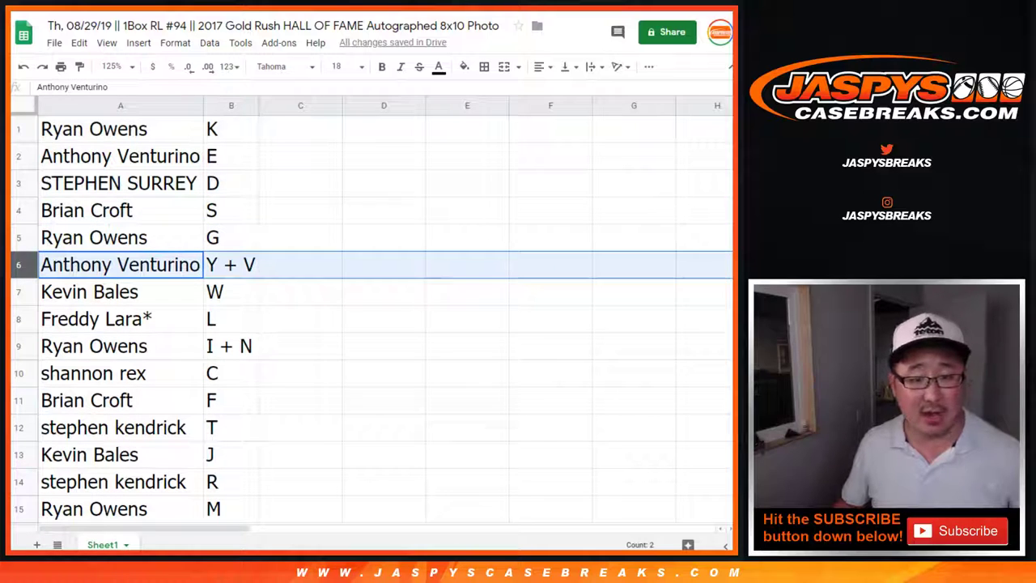
pyautogui.scroll(-3, 372, 324)
pyautogui.press('Down')
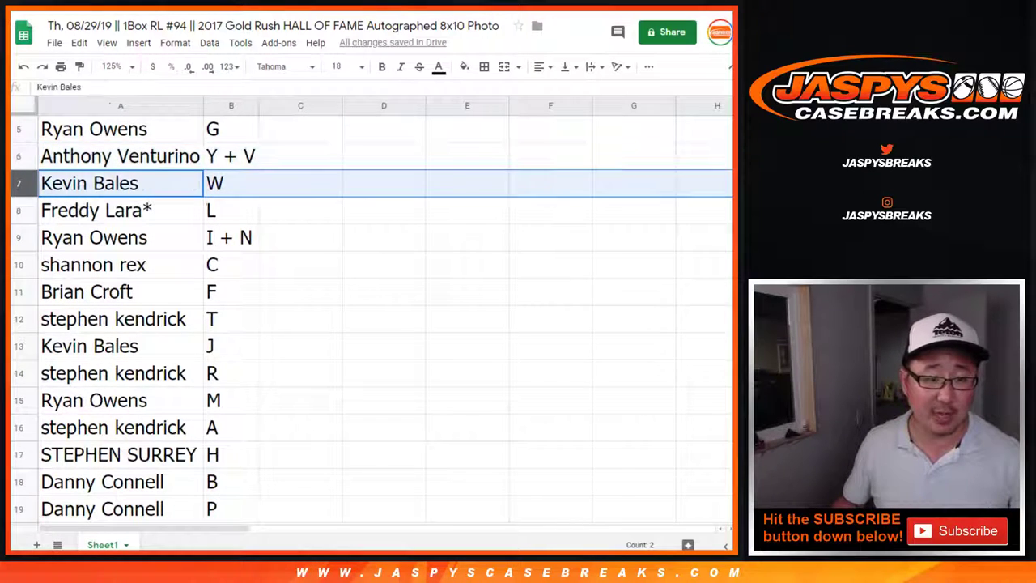
pyautogui.press('Down')
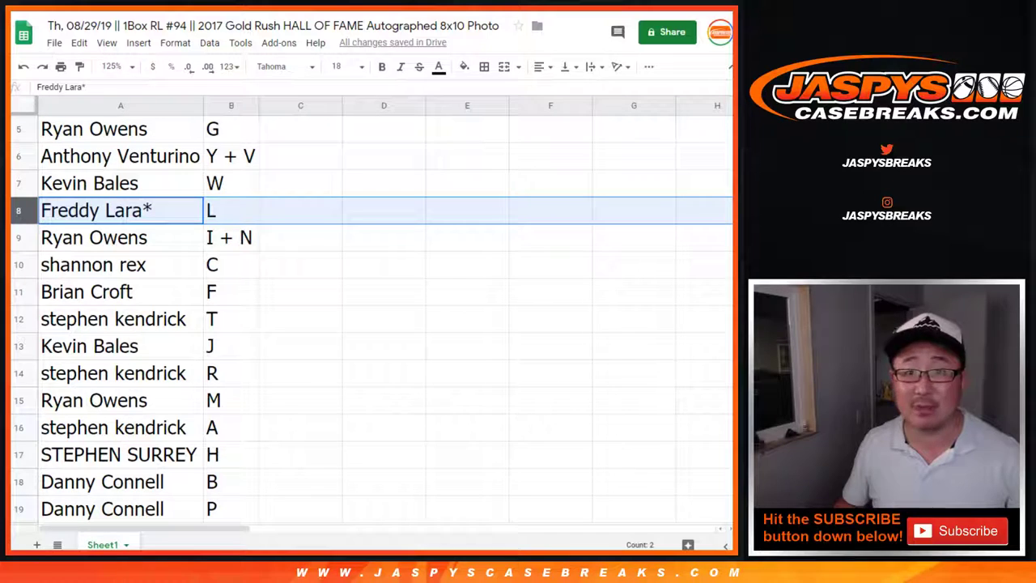
pyautogui.press('Down')
pyautogui.scroll(-2, 372, 324)
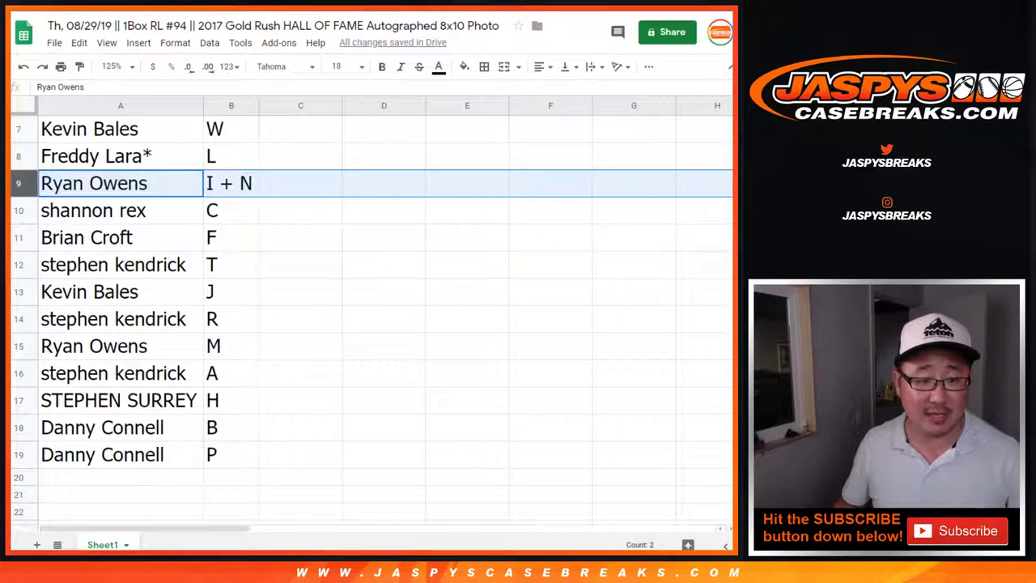
pyautogui.press('Down')
pyautogui.press('Down')
pyautogui.press('Down')
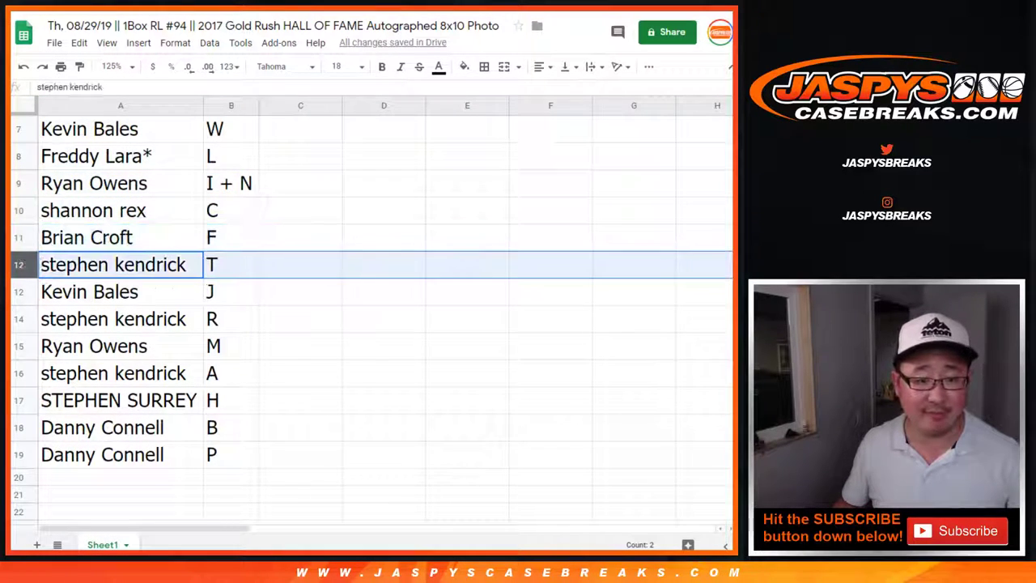
pyautogui.press('Down')
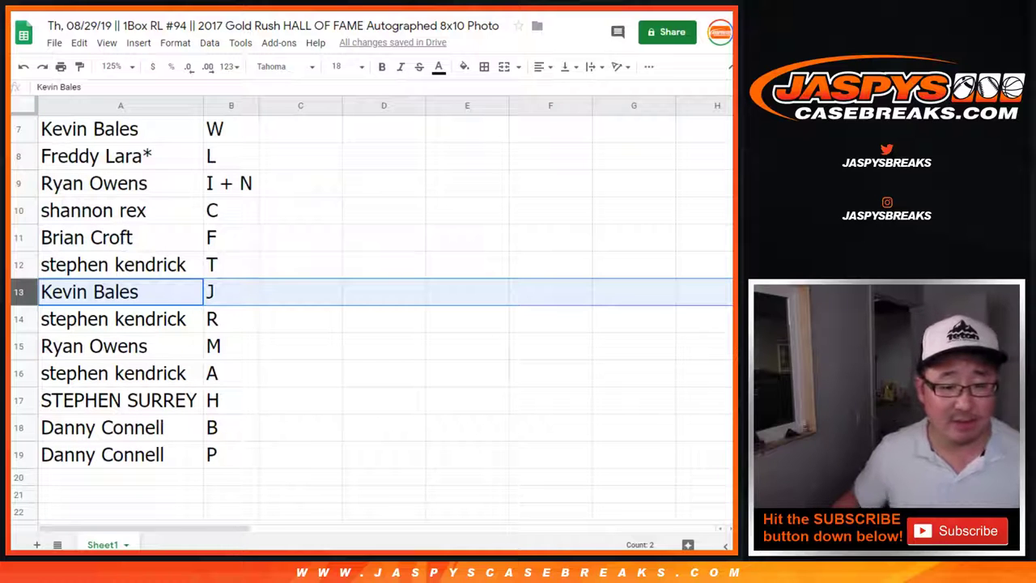
pyautogui.press('Down')
pyautogui.press('Down')
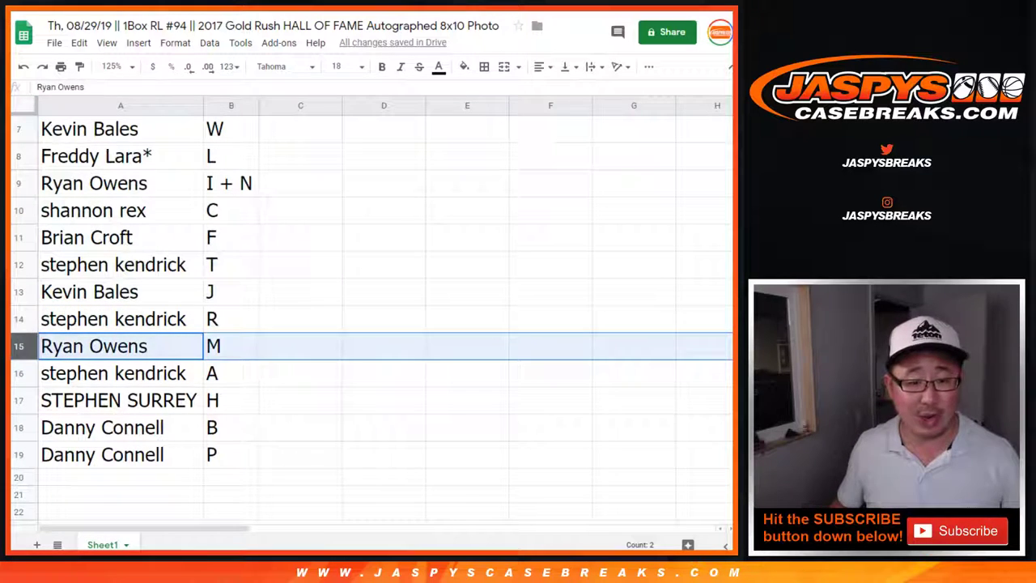
pyautogui.press('Down')
pyautogui.press('Down')
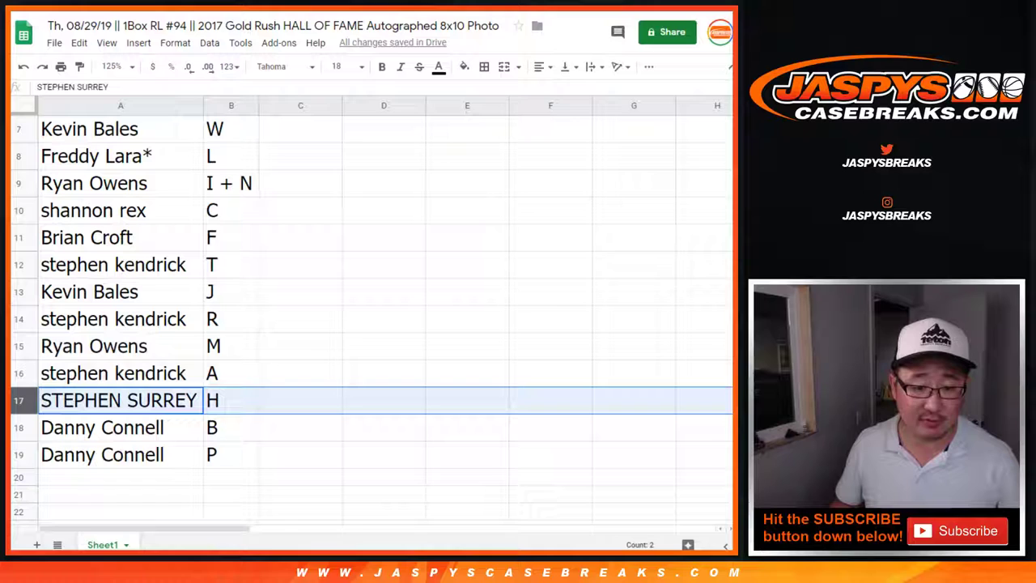
pyautogui.press('Down')
pyautogui.hotkey('shift', 'Down')
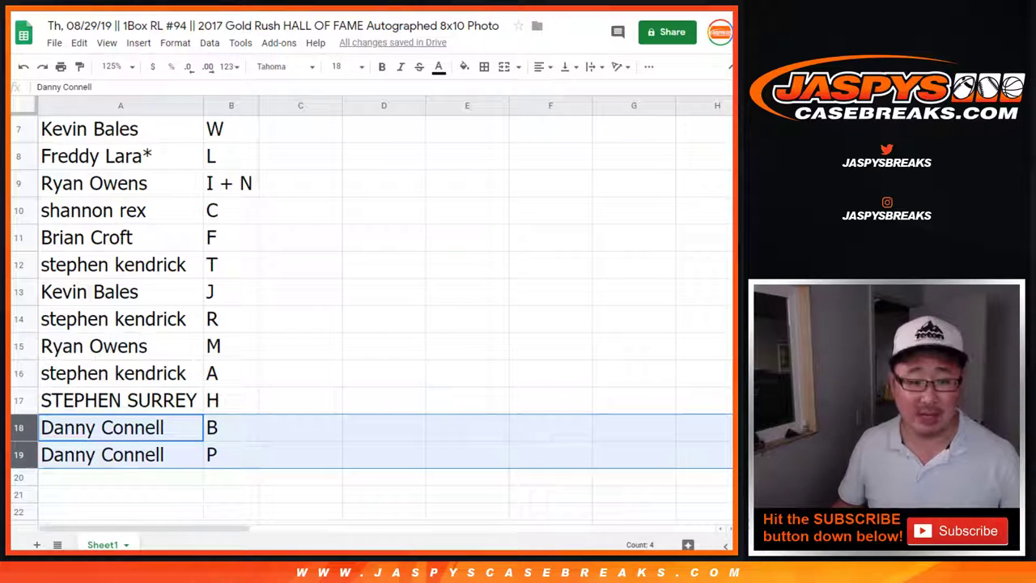
pyautogui.scroll(3, 372, 316)
# Zoom to 90% and sort the sheet by column B from A to Z.
pyautogui.click(113, 66)
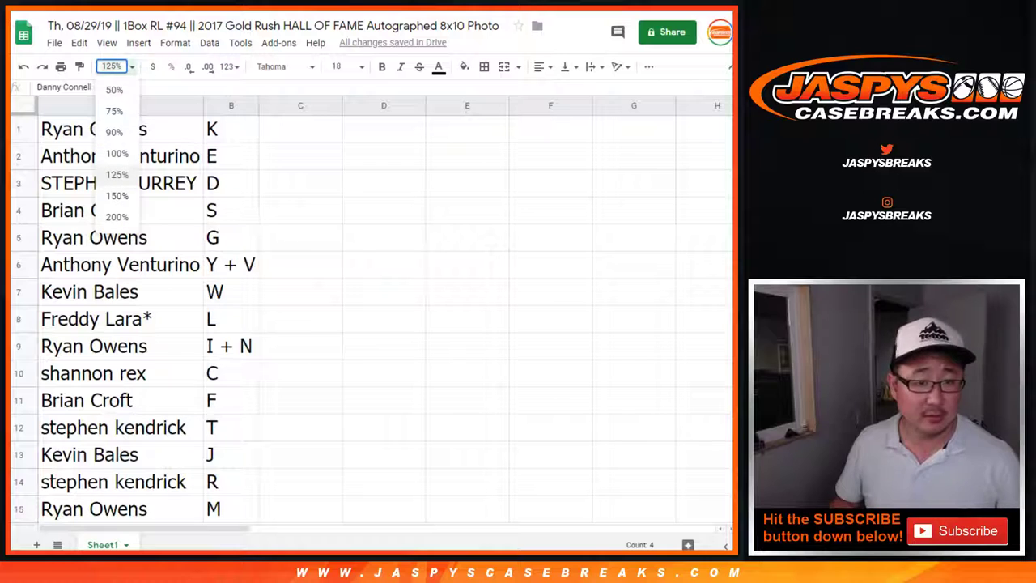
pyautogui.press('Return')
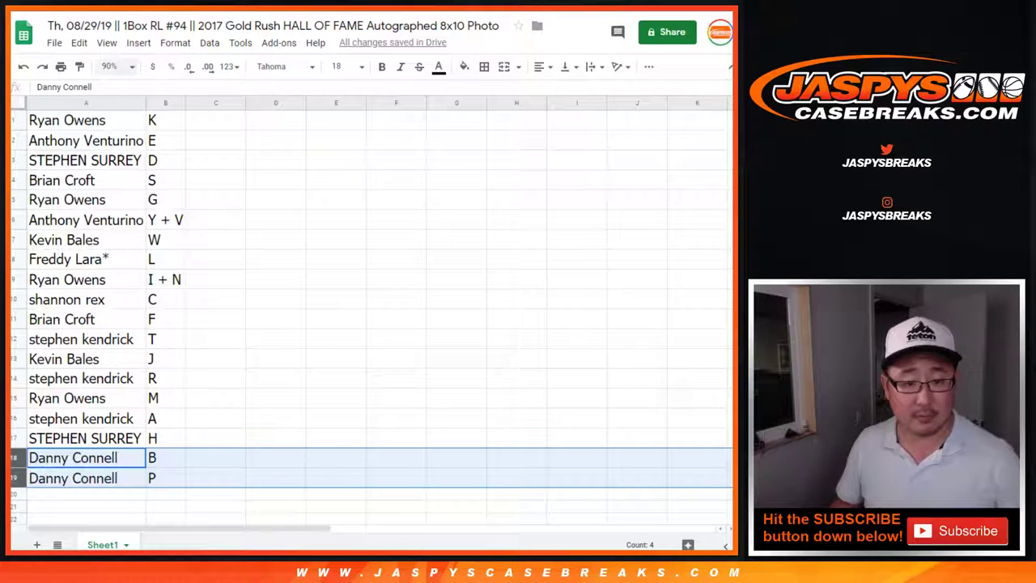
pyautogui.click(165, 103)
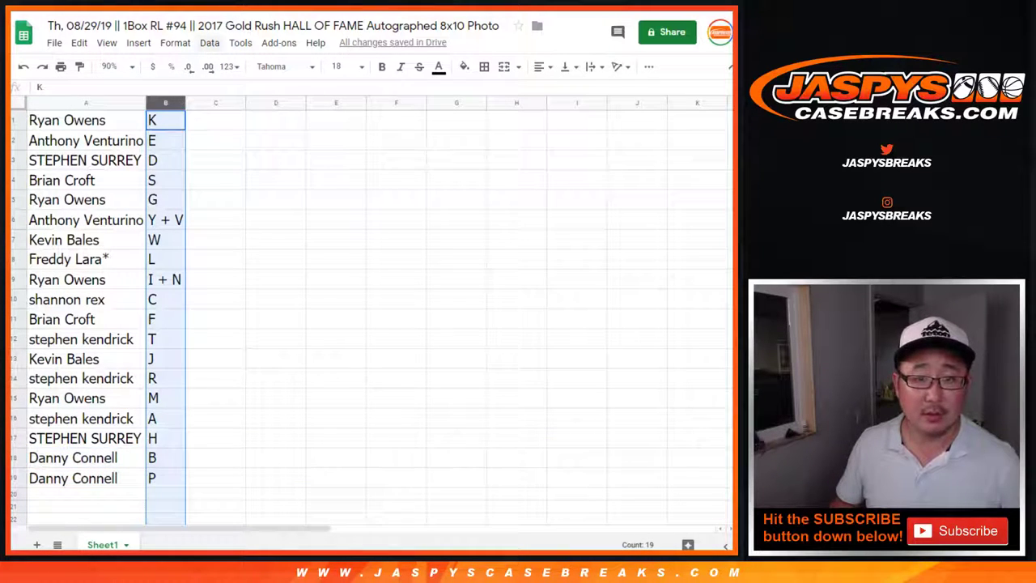
pyautogui.hotkey('alt', 'd')
pyautogui.press('Return')
# Give A1:B19 borders on every cell and centre its text.
pyautogui.press('Left')
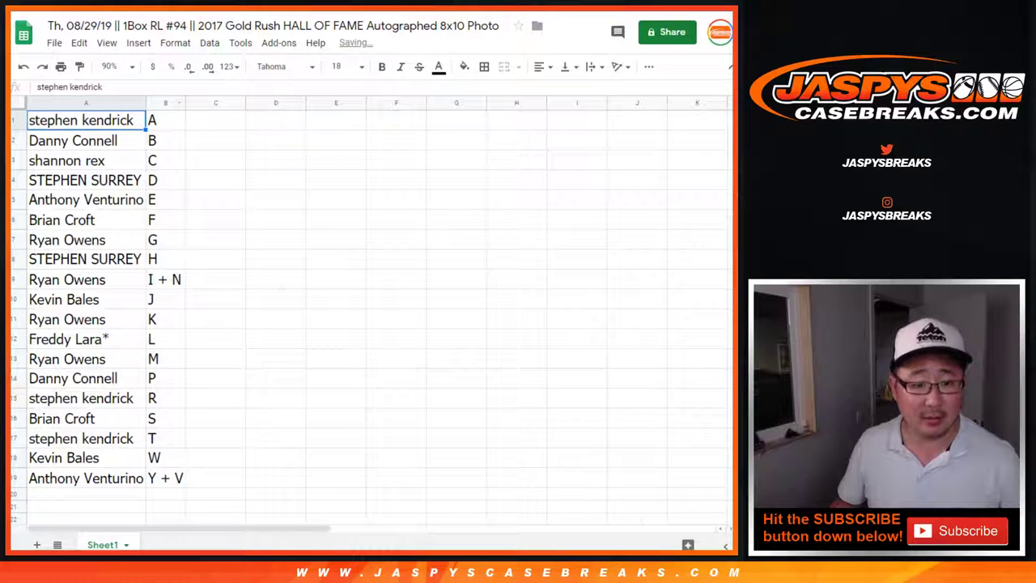
pyautogui.hotkey('ctrl', 'a')
pyautogui.click(484, 66)
pyautogui.click(493, 97)
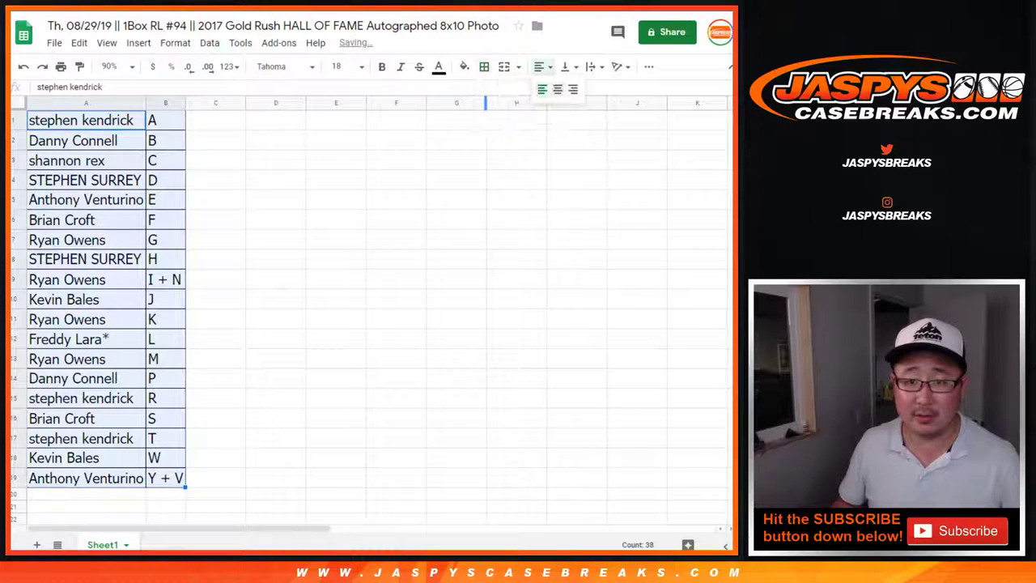
pyautogui.hotkey('ctrl', 'shift', 'e')
pyautogui.press('Right')
pyautogui.press('Right')
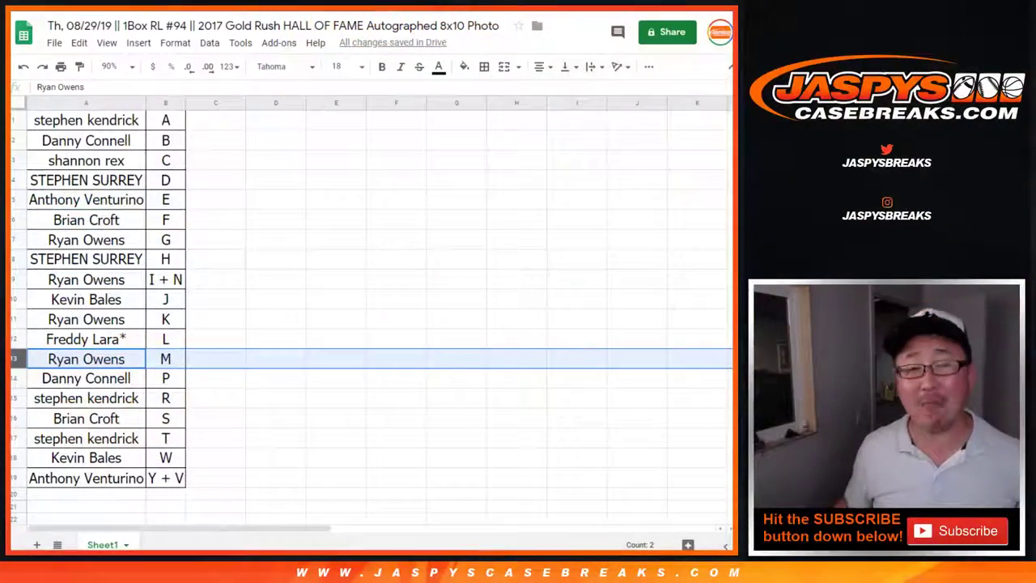
# Copy the 19 buyer names from A1:A19 into the List Randomizer box.
pyautogui.hotkey('ctrl', 'Home')
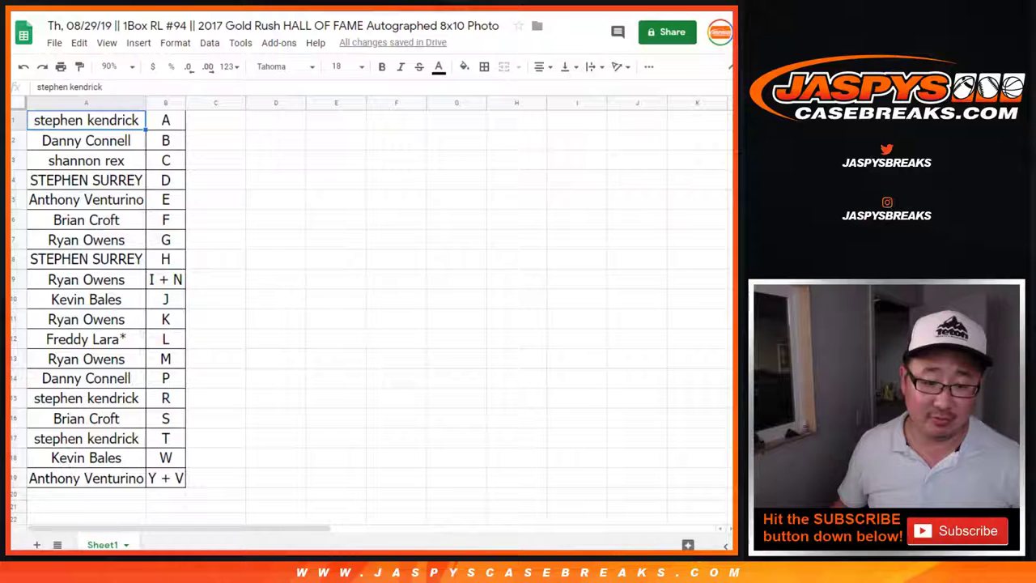
pyautogui.hotkey('ctrl', 'shift', 'Down')
pyautogui.hotkey('ctrl', 'Tab')
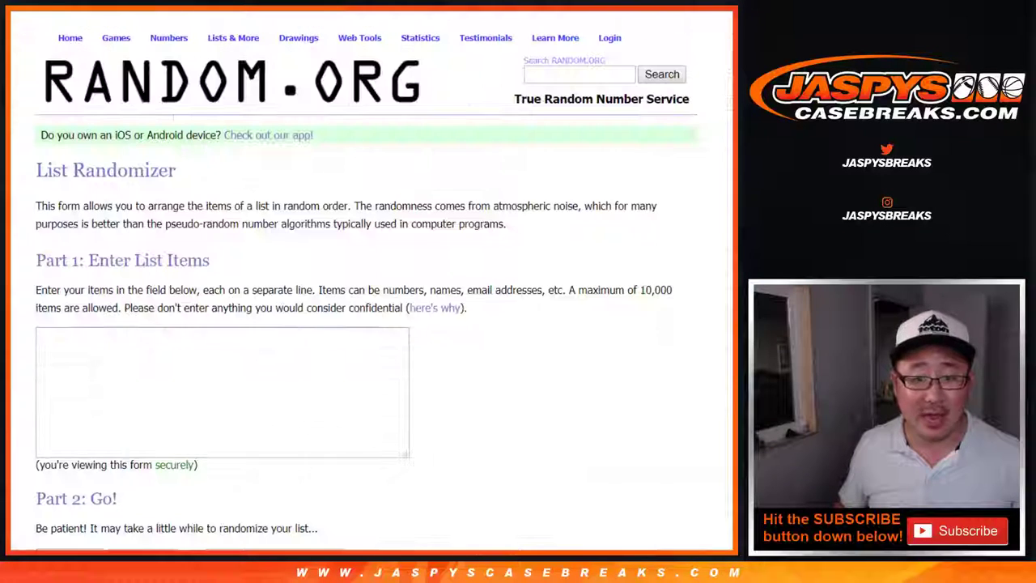
pyautogui.hotkey('ctrl', 'v')
pyautogui.hotkey('ctrl', 'Home')
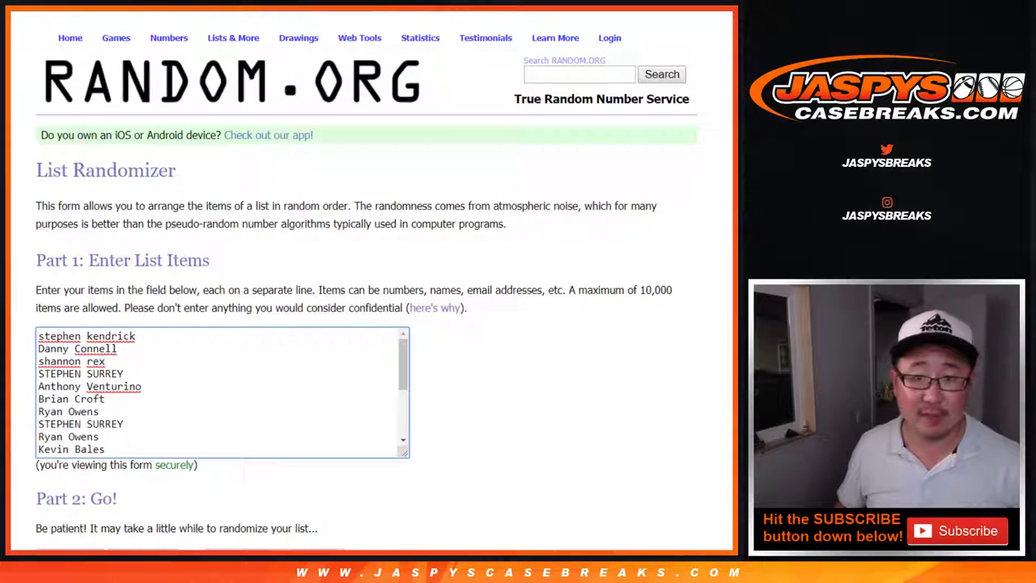
# Roll the two dice for a 2 and 4, then return to the list randomizer.
pyautogui.hotkey('ctrl', 'Tab')
pyautogui.press('Return')
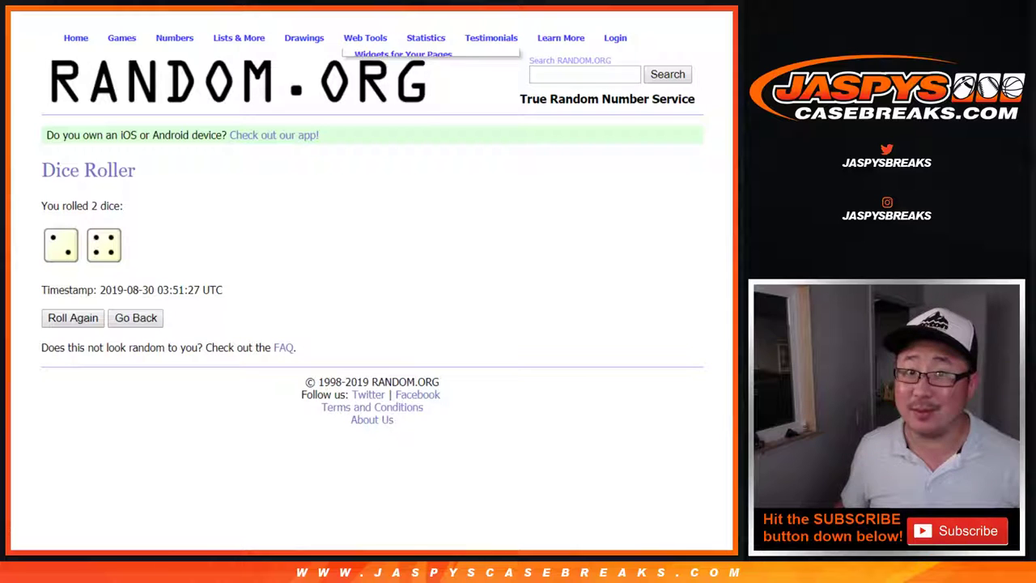
pyautogui.hotkey('ctrl', 'Tab')
pyautogui.scroll(-2, 365, 283)
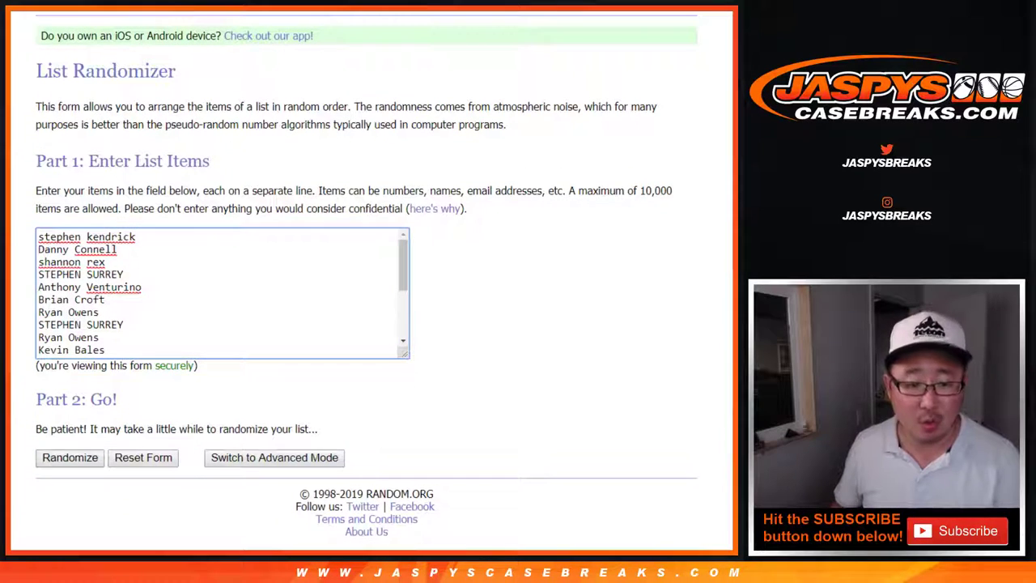
# Randomize the buyer list six times to match the dice total.
pyautogui.press('Tab')
pyautogui.press('Return')
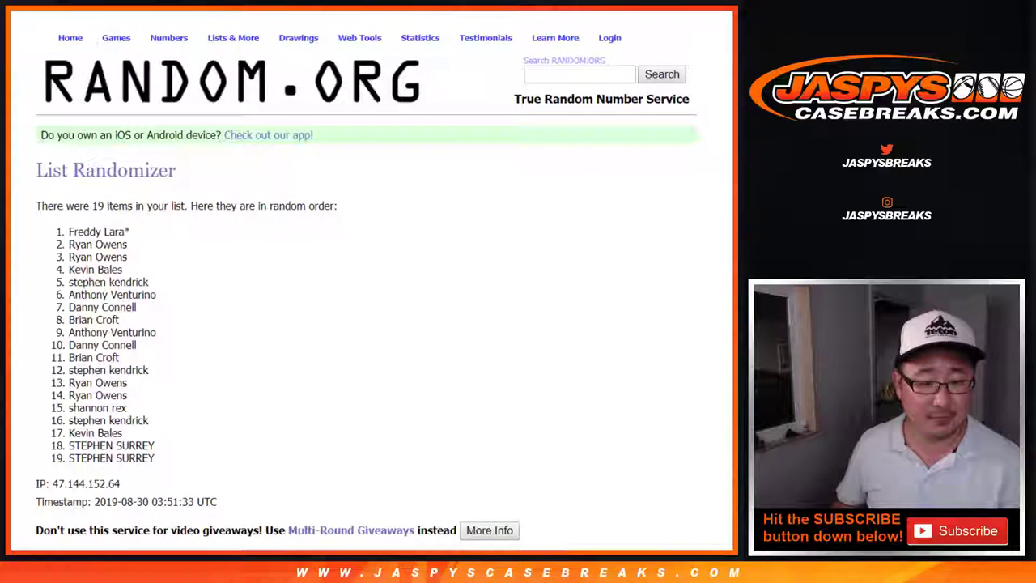
pyautogui.scroll(-2, 364, 284)
pyautogui.press('Return')
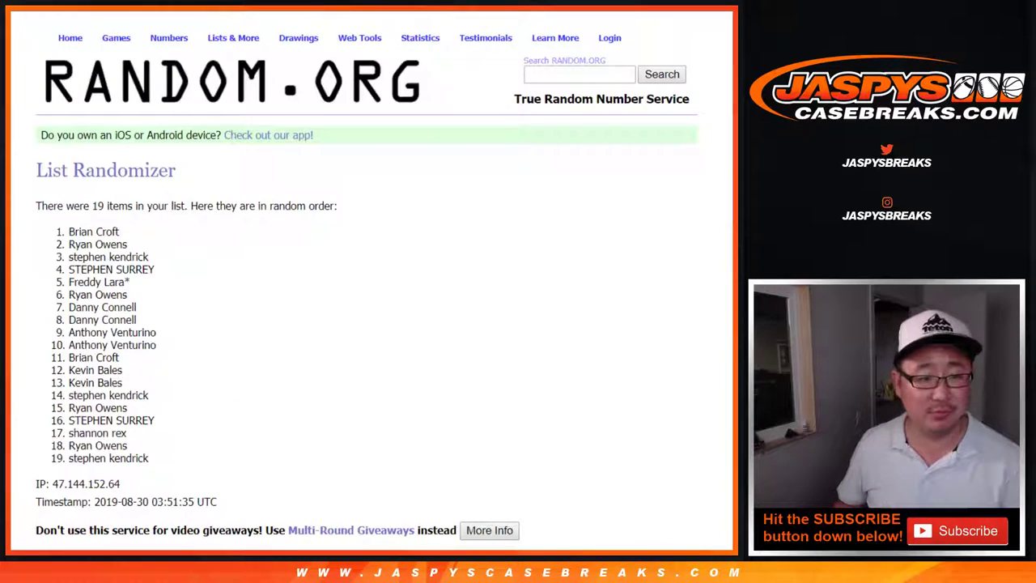
pyautogui.scroll(-3, 364, 283)
pyautogui.press('Return')
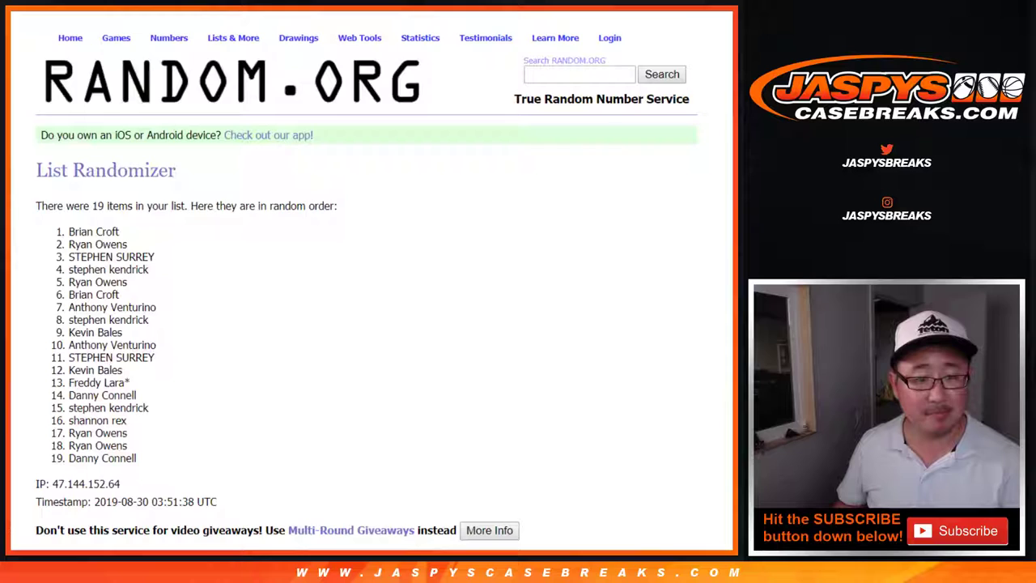
pyautogui.scroll(-3, 365, 284)
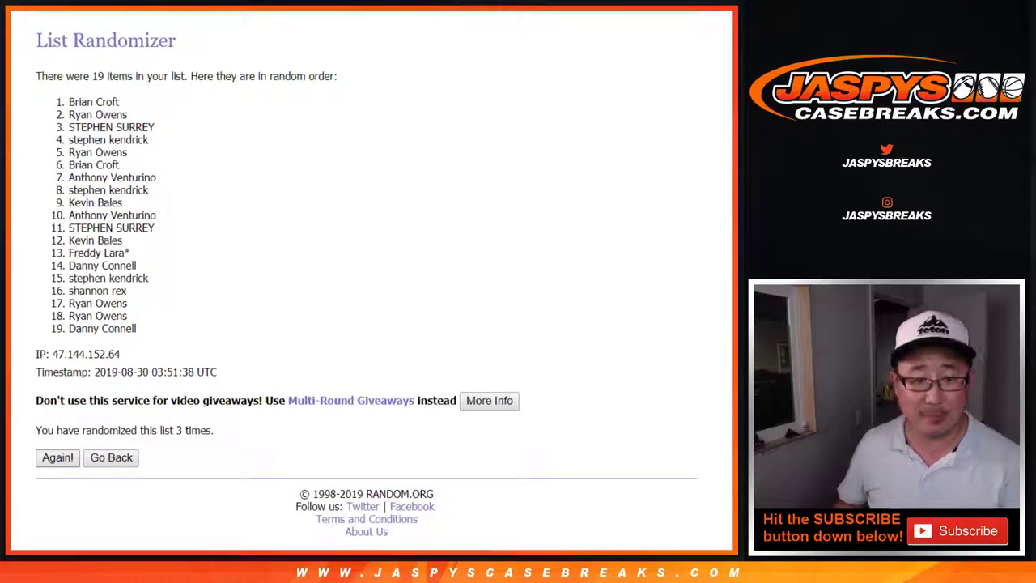
pyautogui.press('Return')
pyautogui.scroll(-2, 364, 283)
pyautogui.scroll(-1, 364, 284)
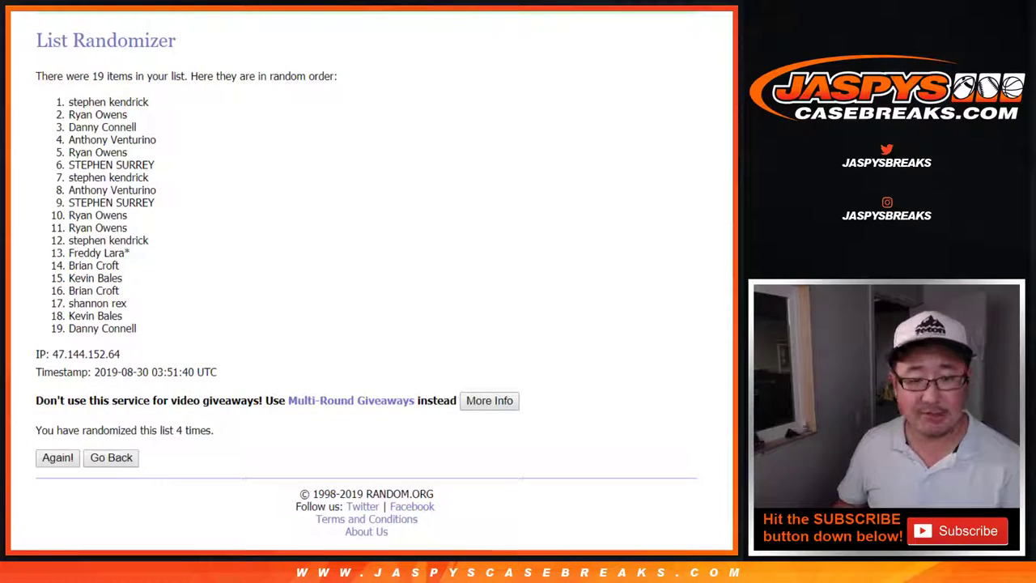
pyautogui.press('Return')
pyautogui.scroll(-3, 364, 284)
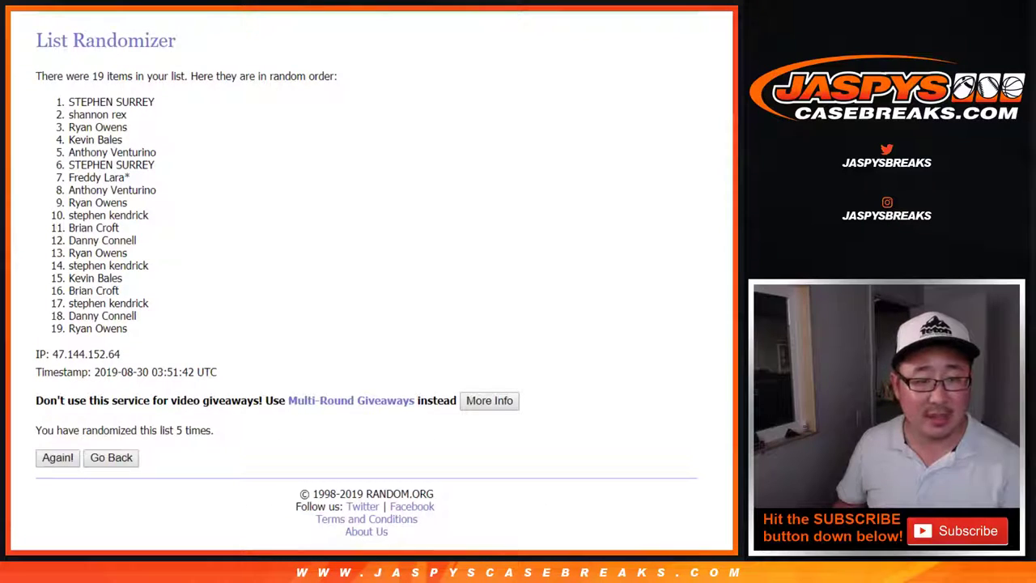
pyautogui.press('Return')
pyautogui.scroll(-3, 364, 283)
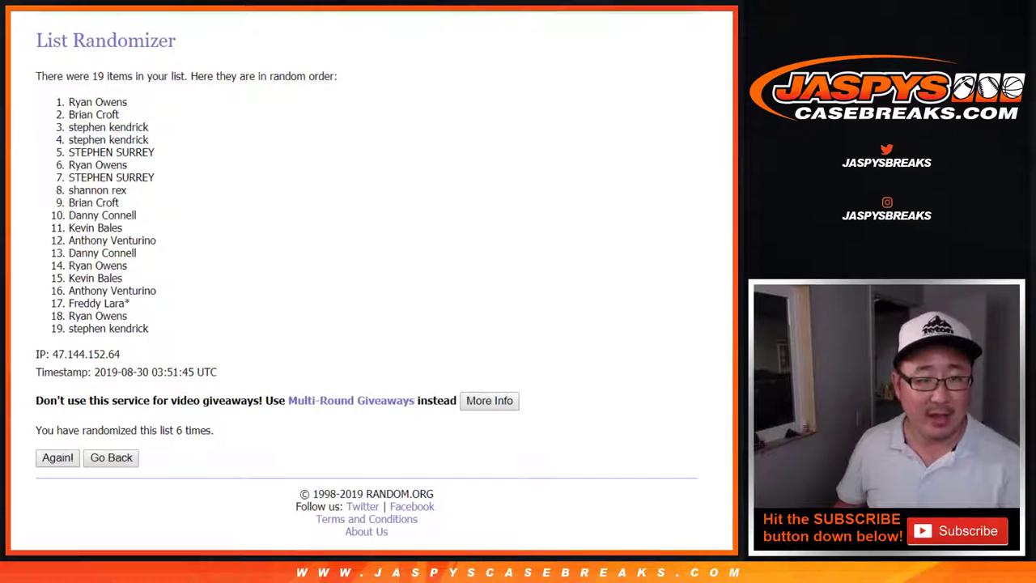
# Recheck the dice result and highlight the top three names of the final order.
pyautogui.hotkey('ctrl', 'Tab')
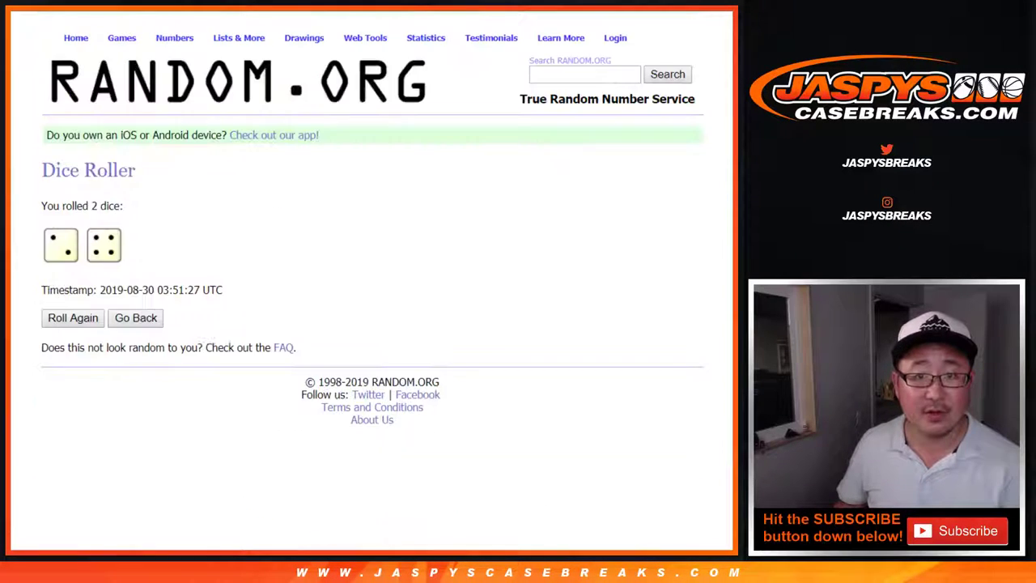
pyautogui.hotkey('ctrl', 'Tab')
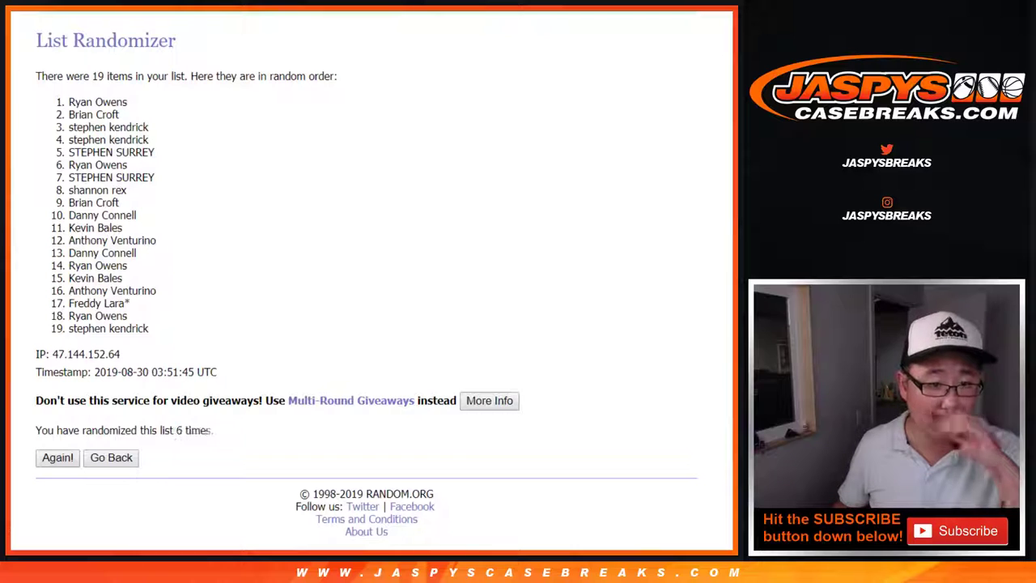
pyautogui.moveTo(69, 102); pyautogui.dragTo(148, 127)
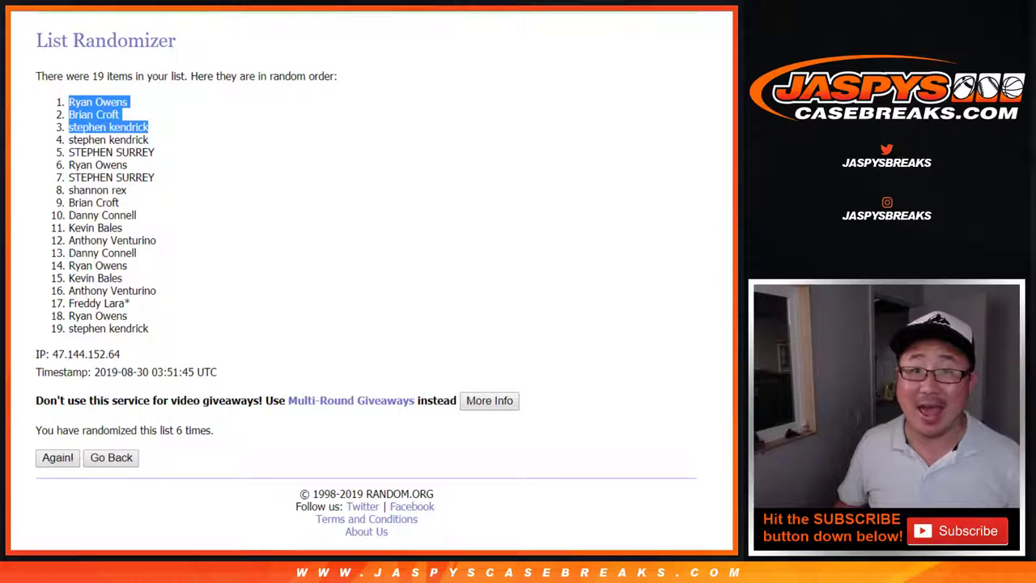